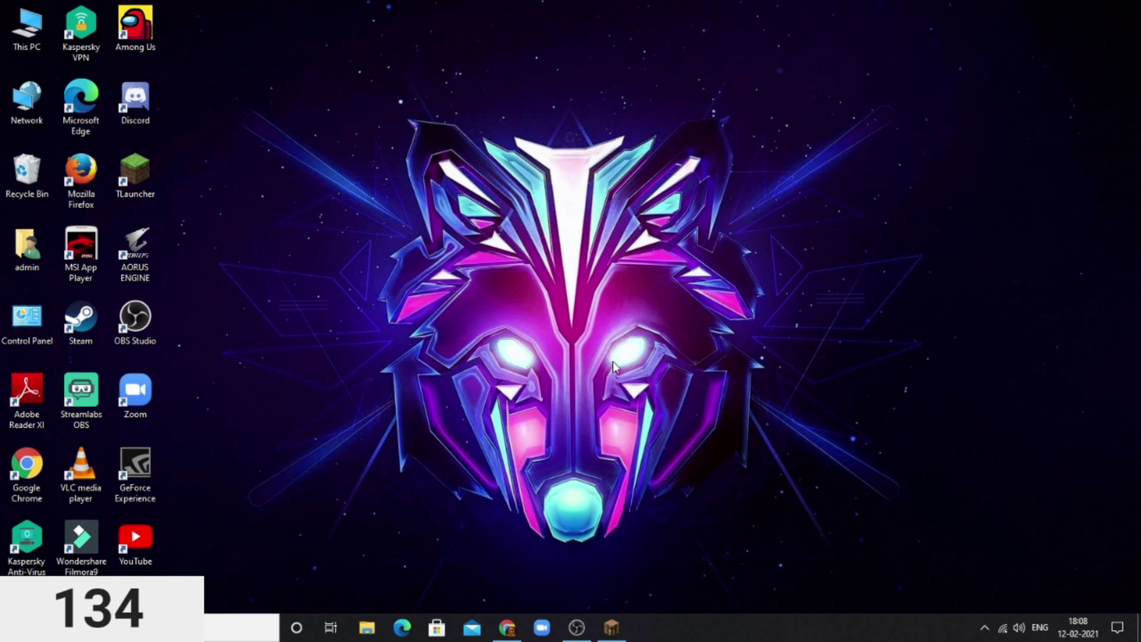
Switch to the running Minecraft 1.16.4 singleplayer session and resume the game
mouse_move(618, 631)
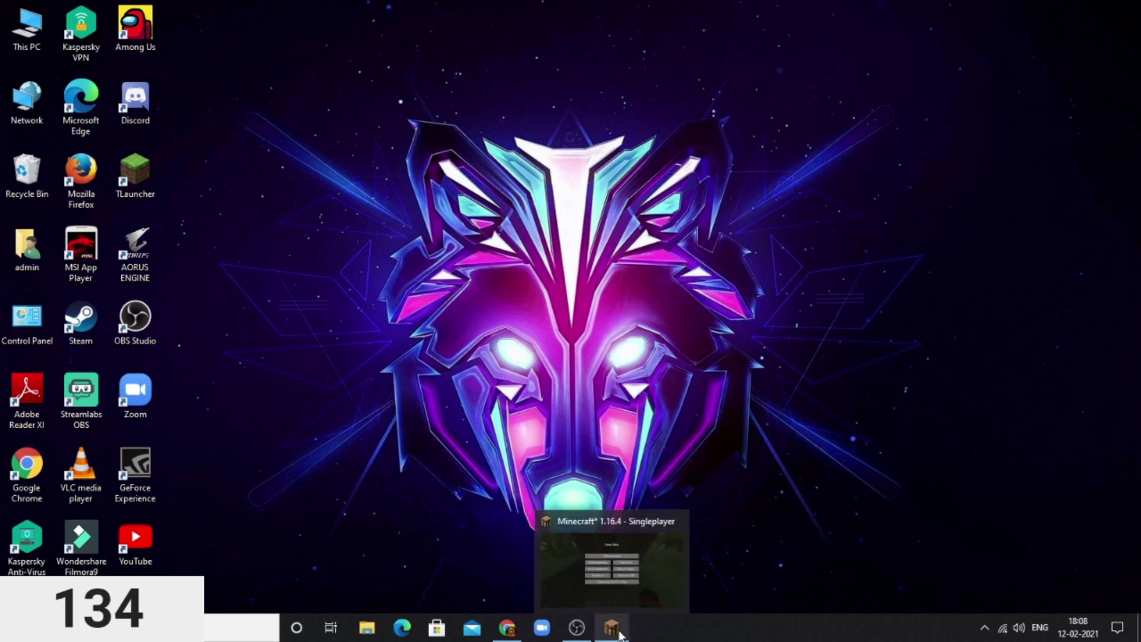
left_click(618, 599)
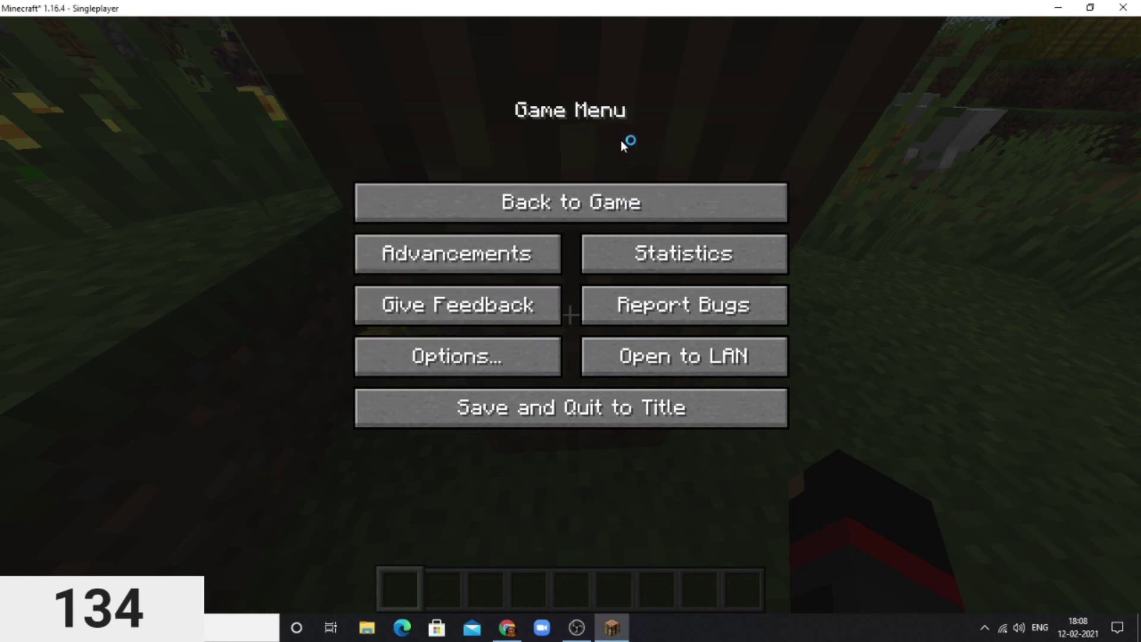
left_click(619, 202)
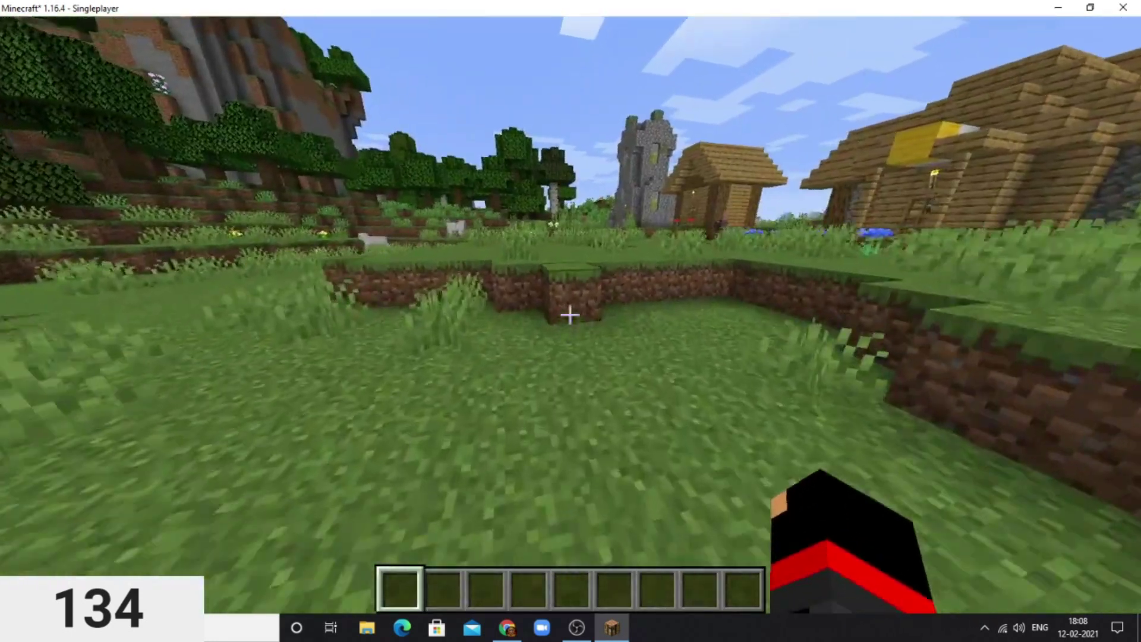
Walk and fly around the village to examine the world's terrain, houses, hay bales and trees
key("w")
left_click(570, 316)
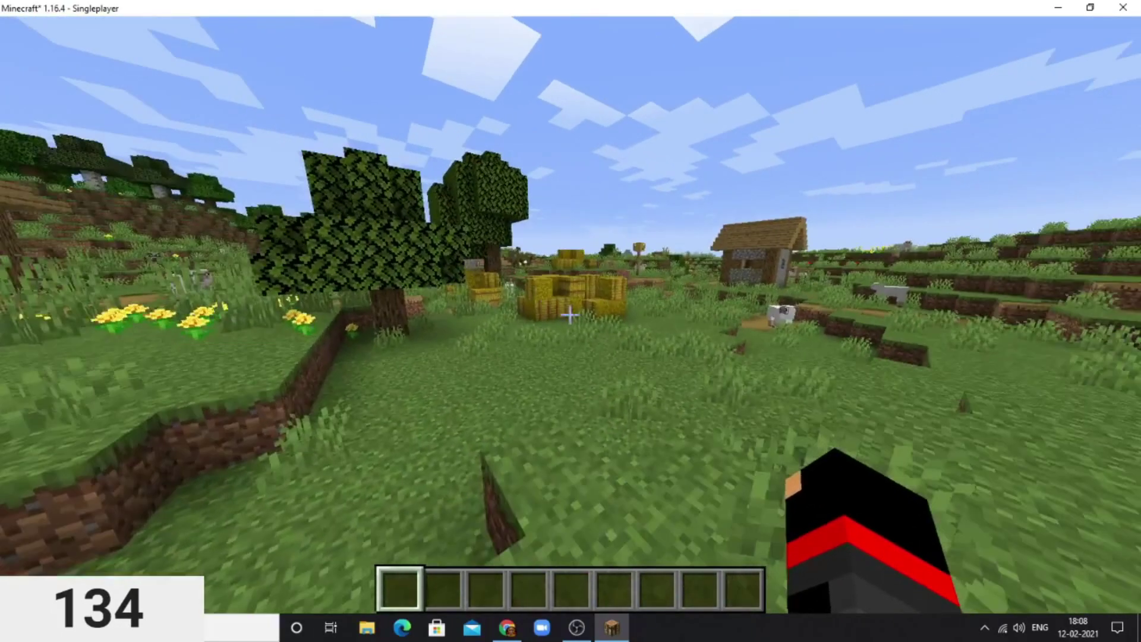
key("space")
key("space")
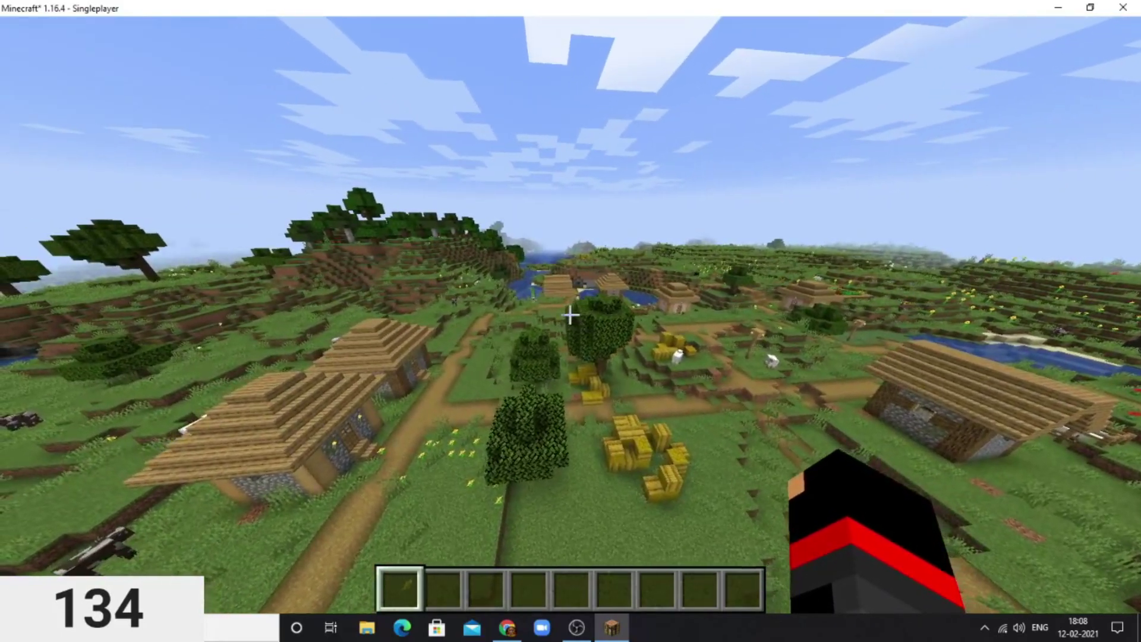
key("w")
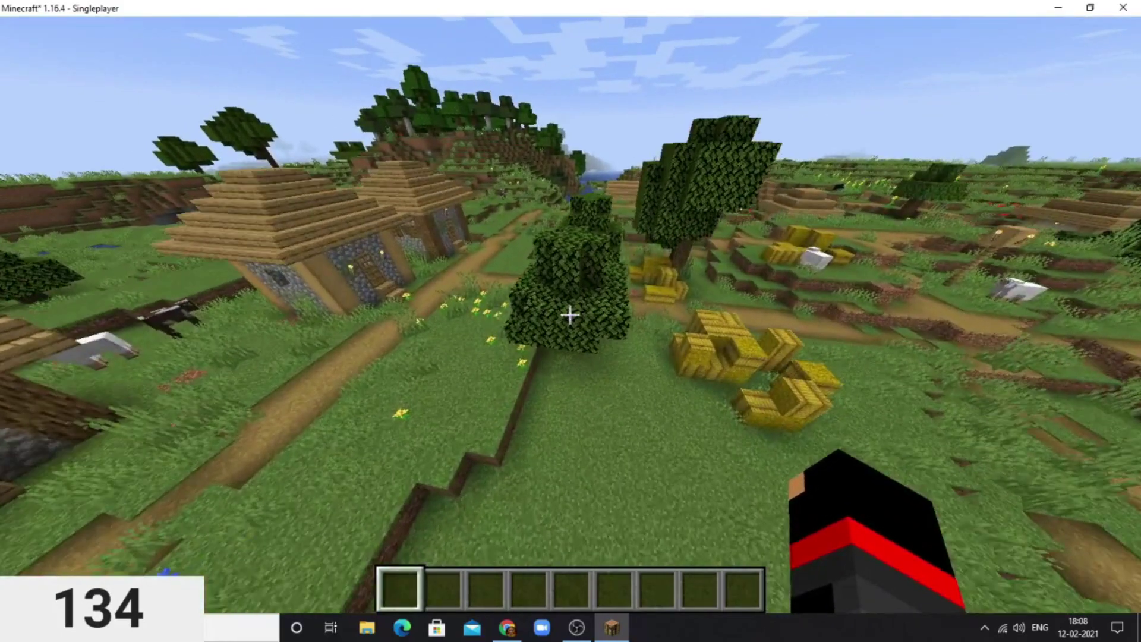
key("w")
key("w")
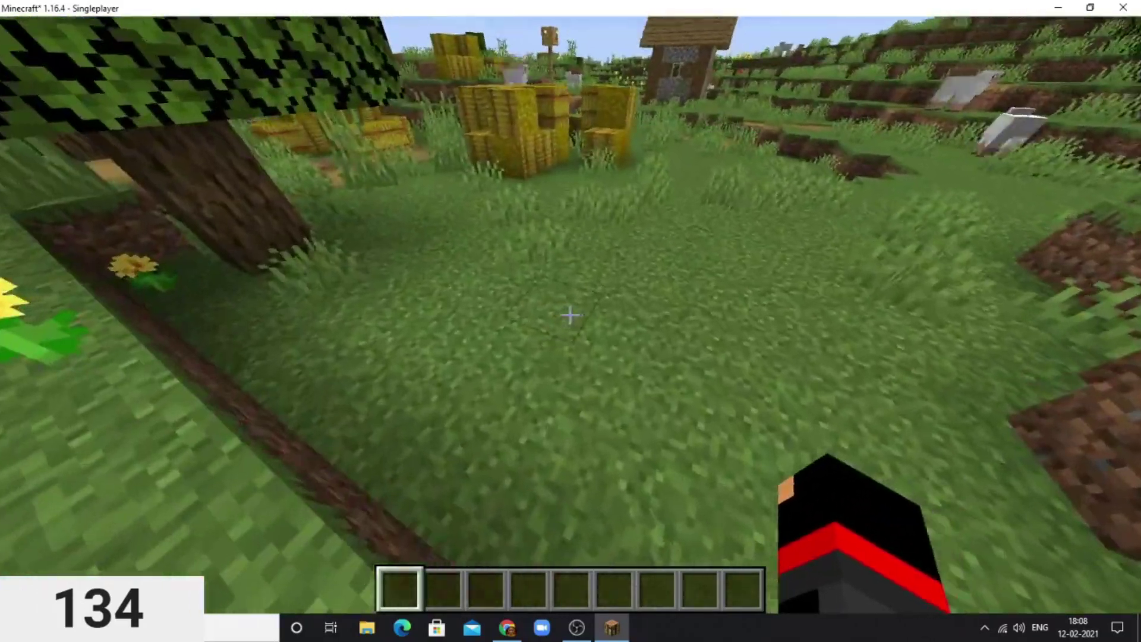
key("w")
key("w")
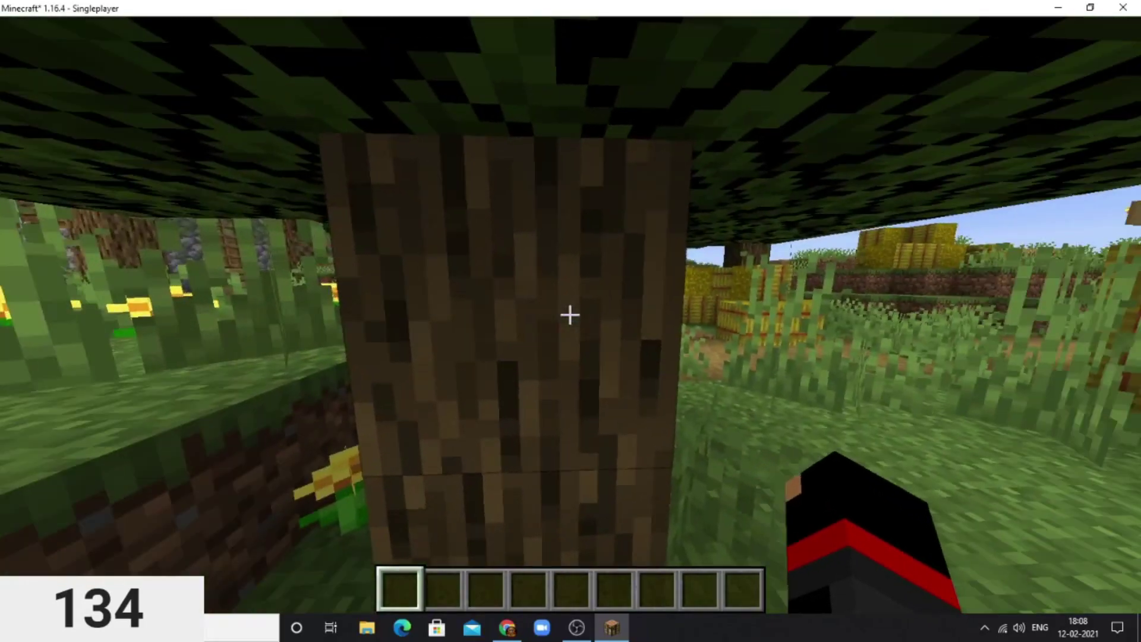
key("s")
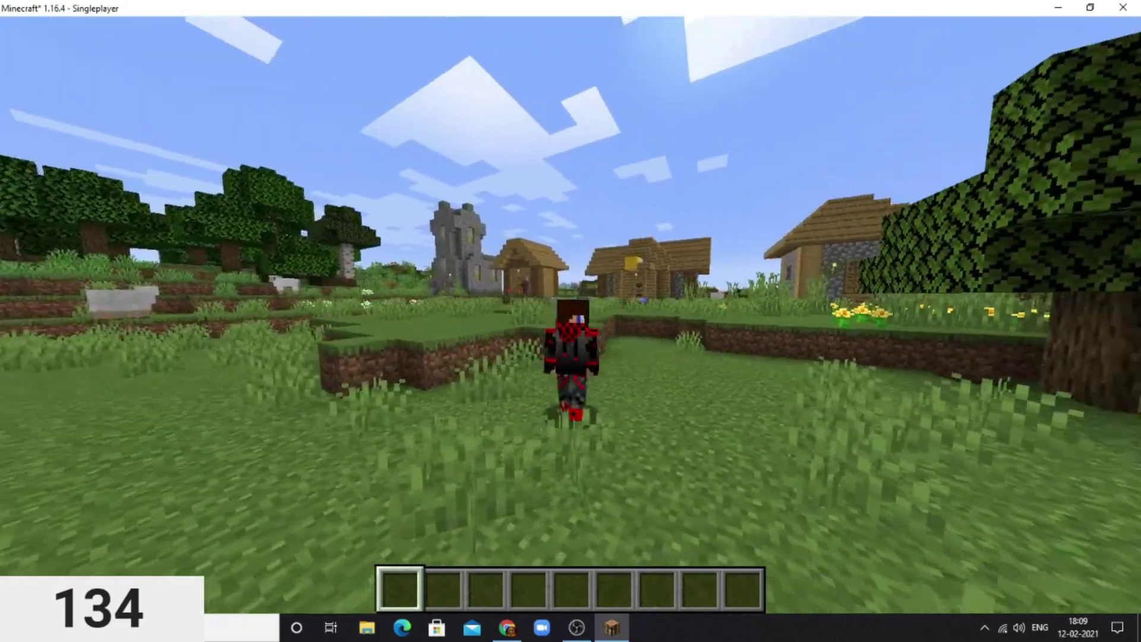
Return to the first-person camera and look over the hay bales, dirt path and village houses
key("F5")
key("F5")
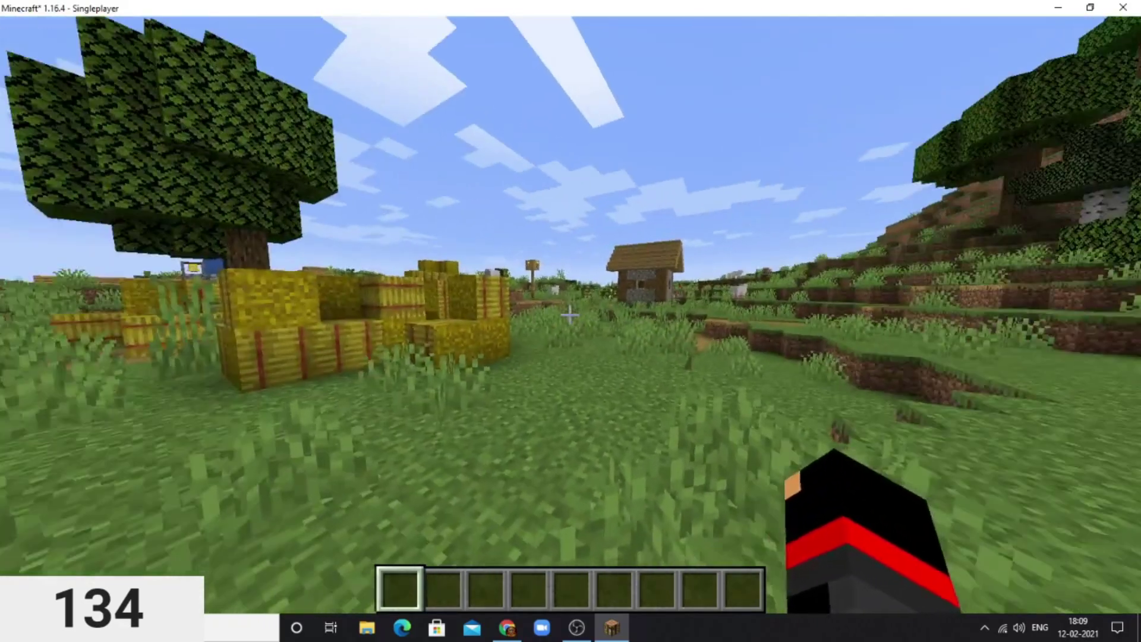
key("w")
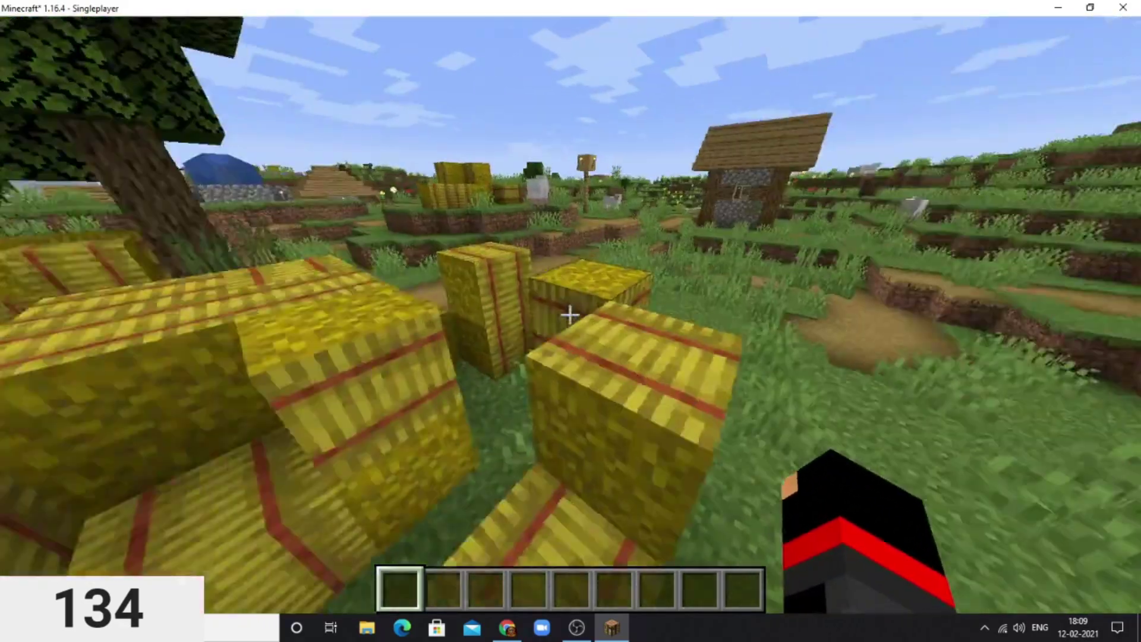
mouse_move(569, 315)
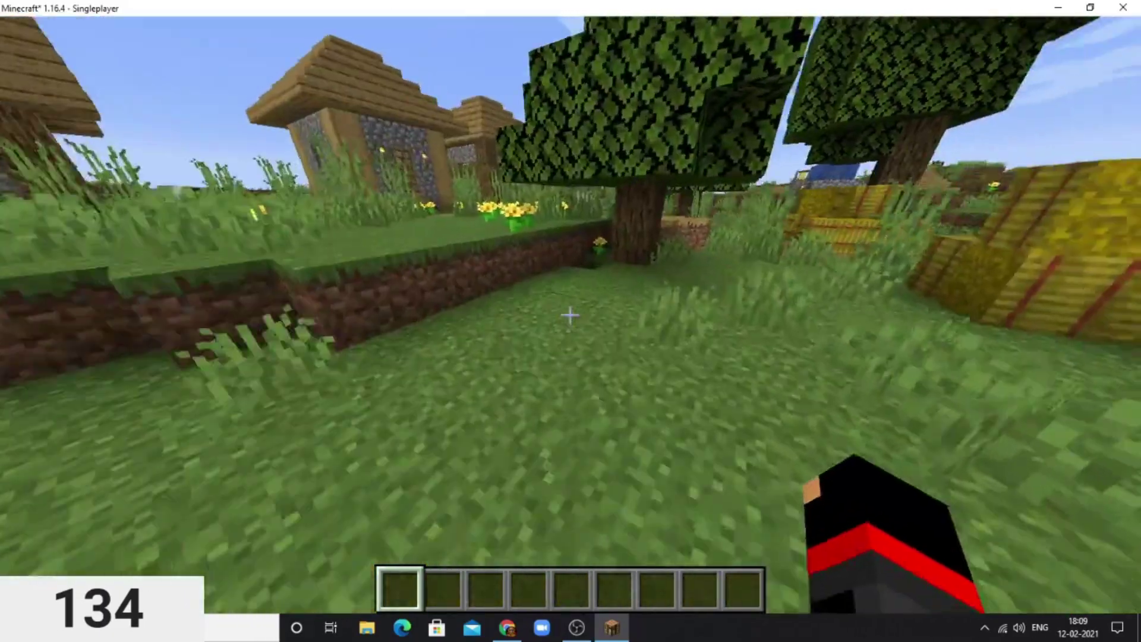
key("w")
key("space")
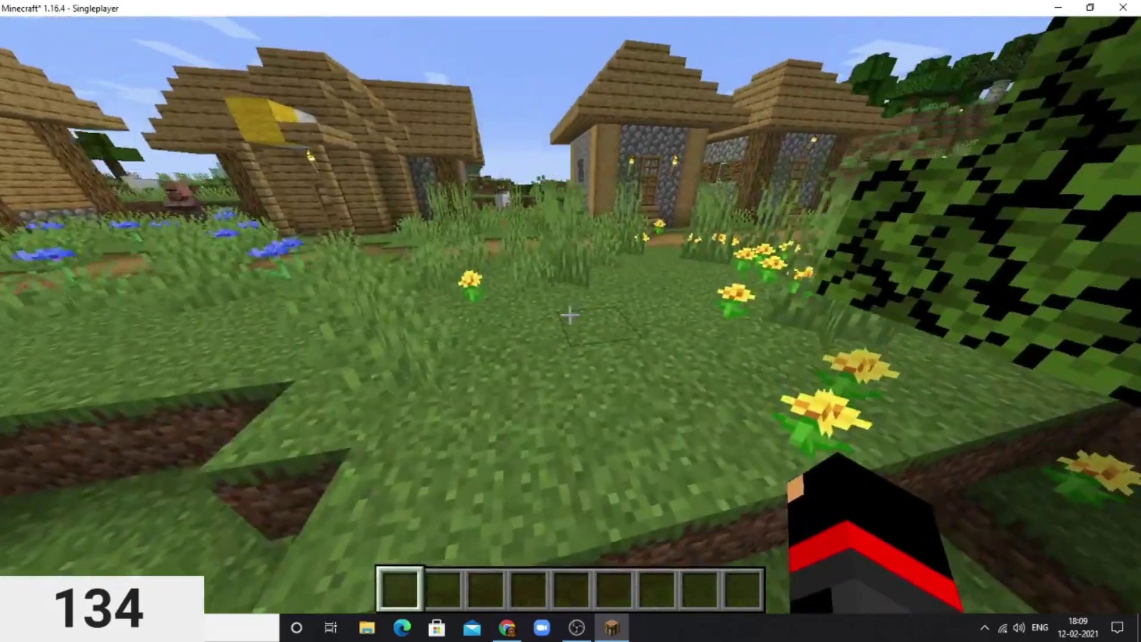
key("w")
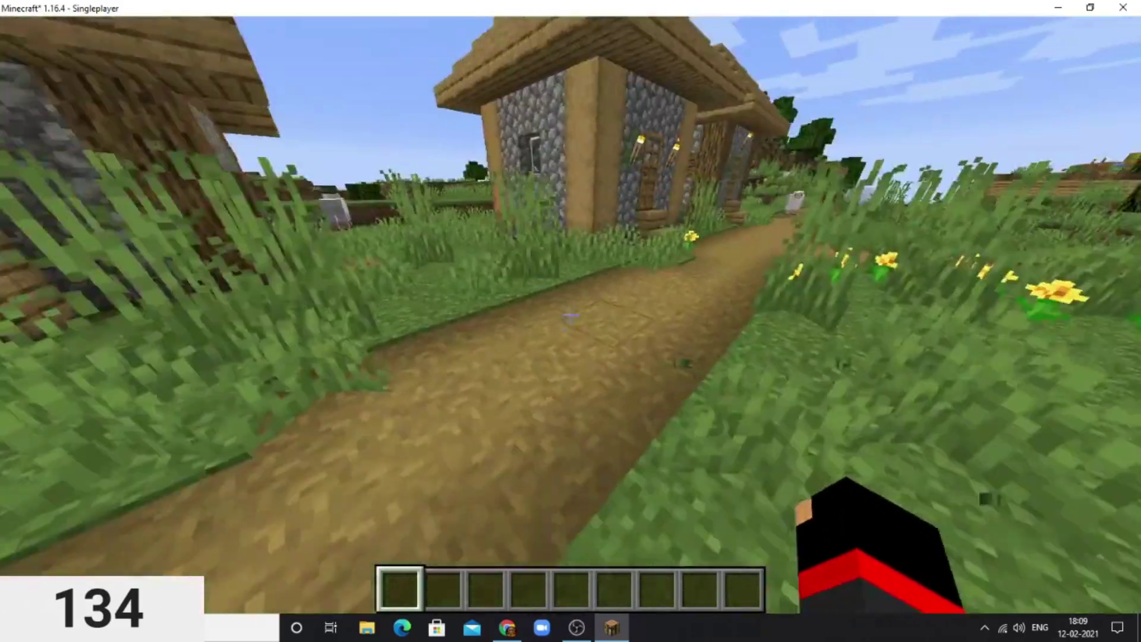
key("w")
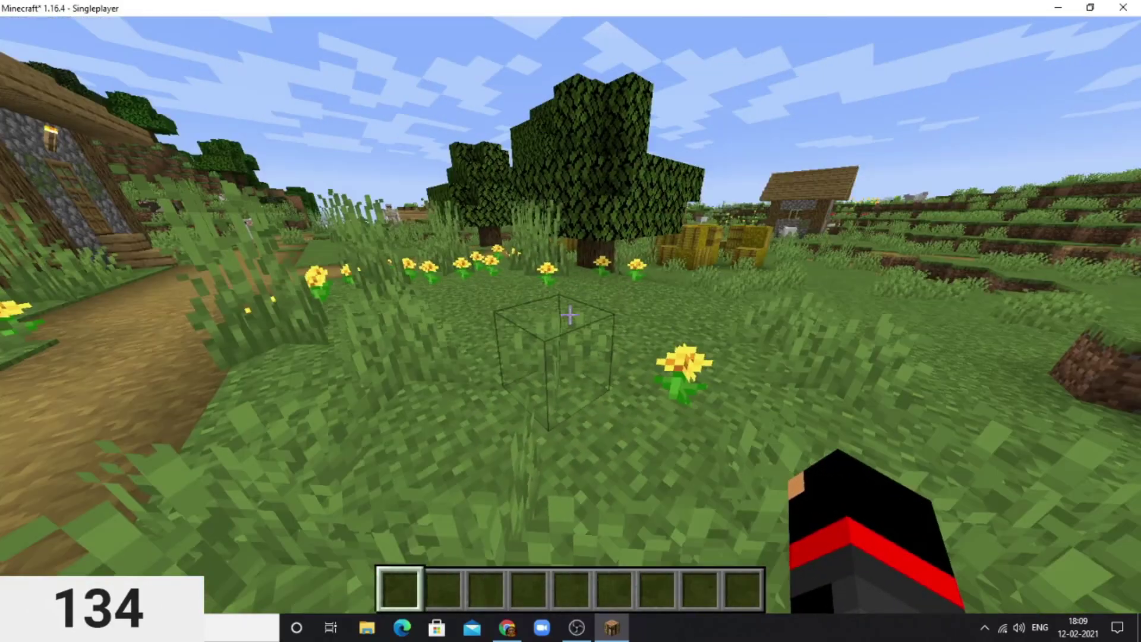
Save and exit the open world, check the singleplayer world list, and quit Minecraft
key("Escape")
left_click(618, 405)
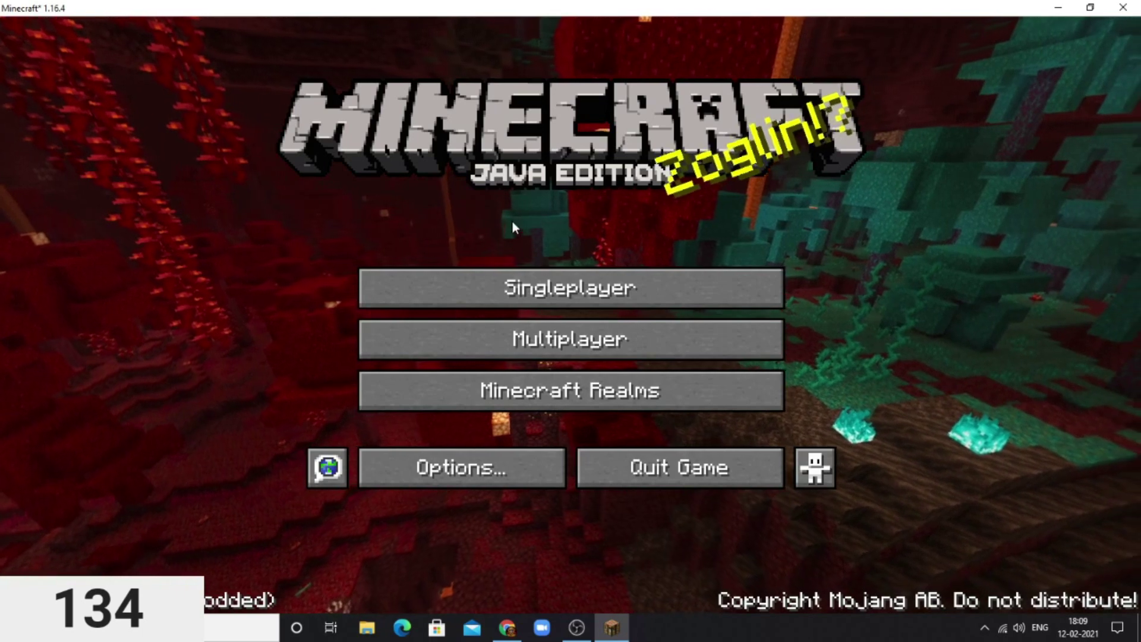
left_click(618, 288)
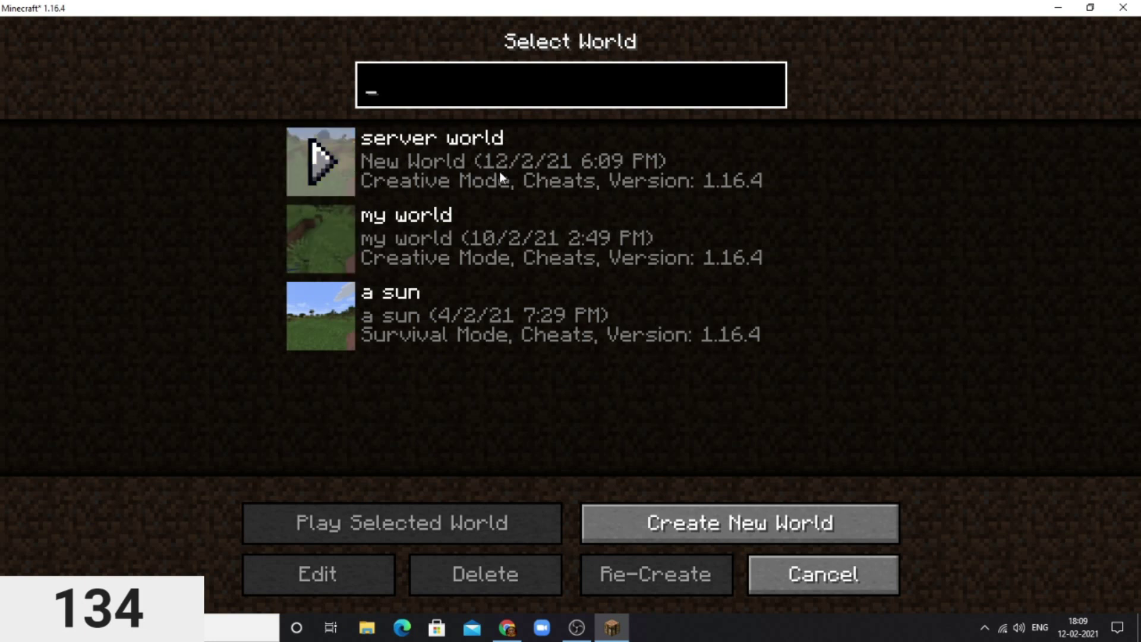
left_click(822, 564)
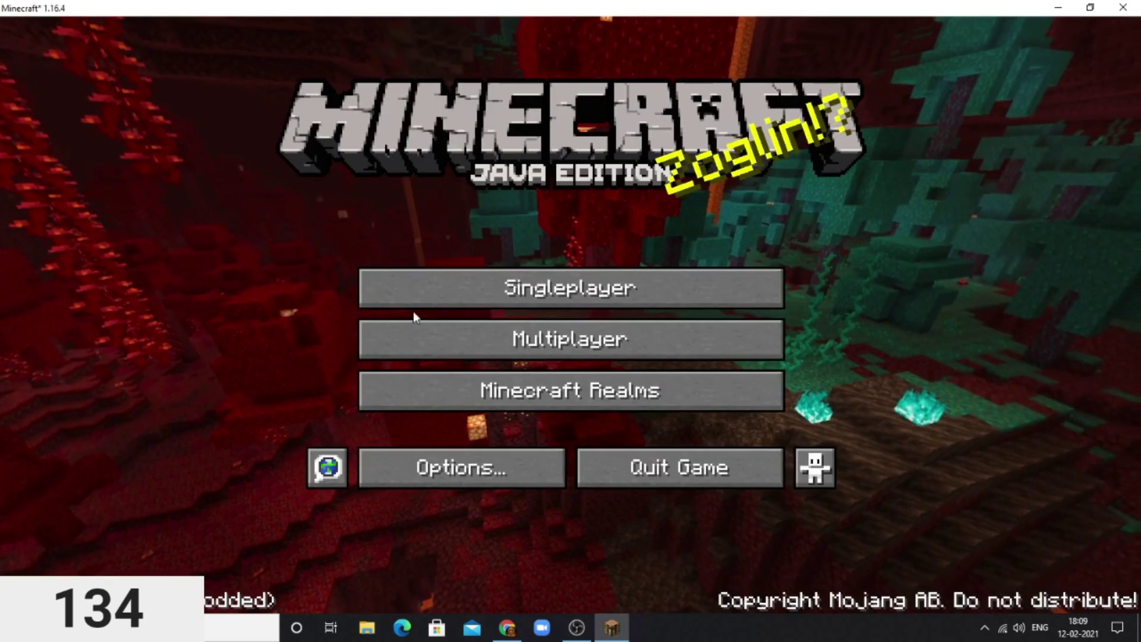
left_click(693, 469)
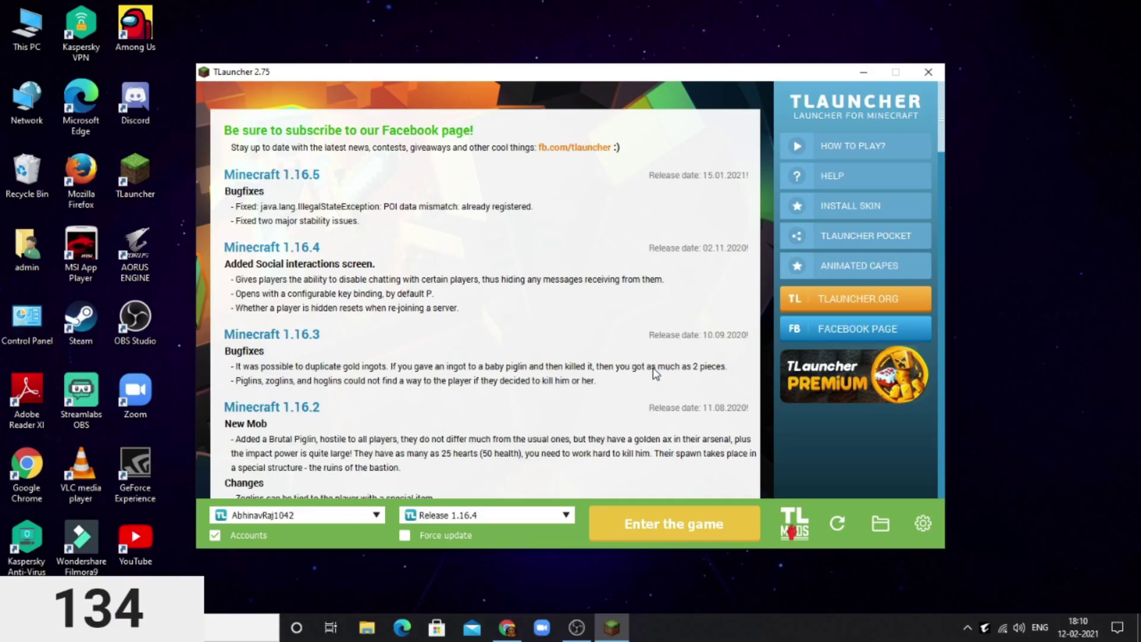
Open the saves folder inside .minecraft from TLauncher, dismissing the Steam login window and the antivirus notice
left_click(875, 524)
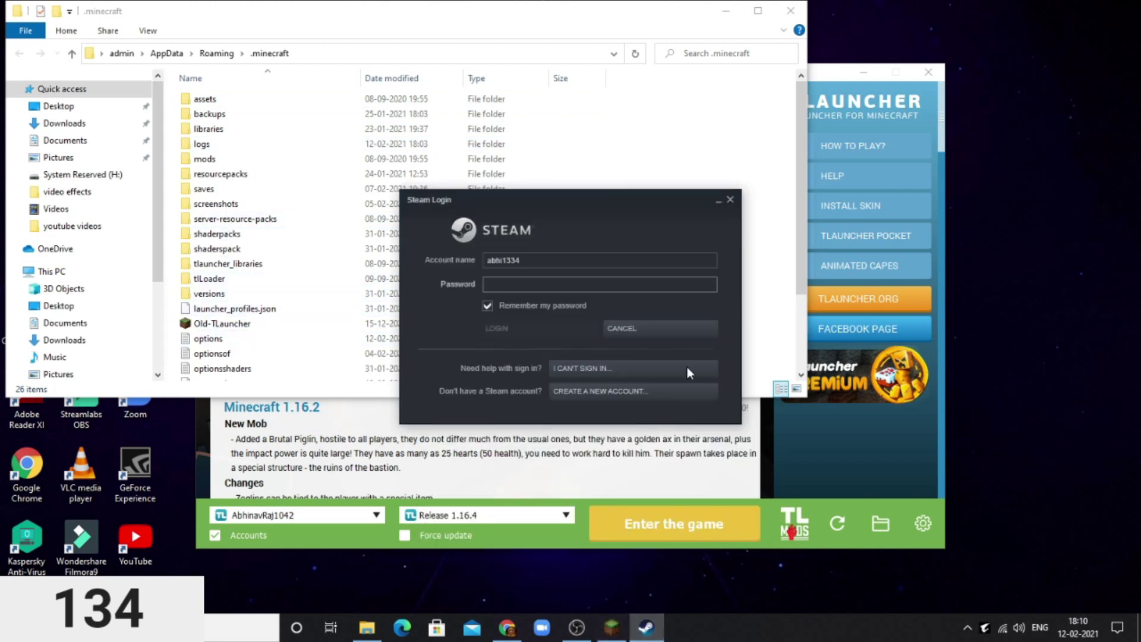
left_click(732, 202)
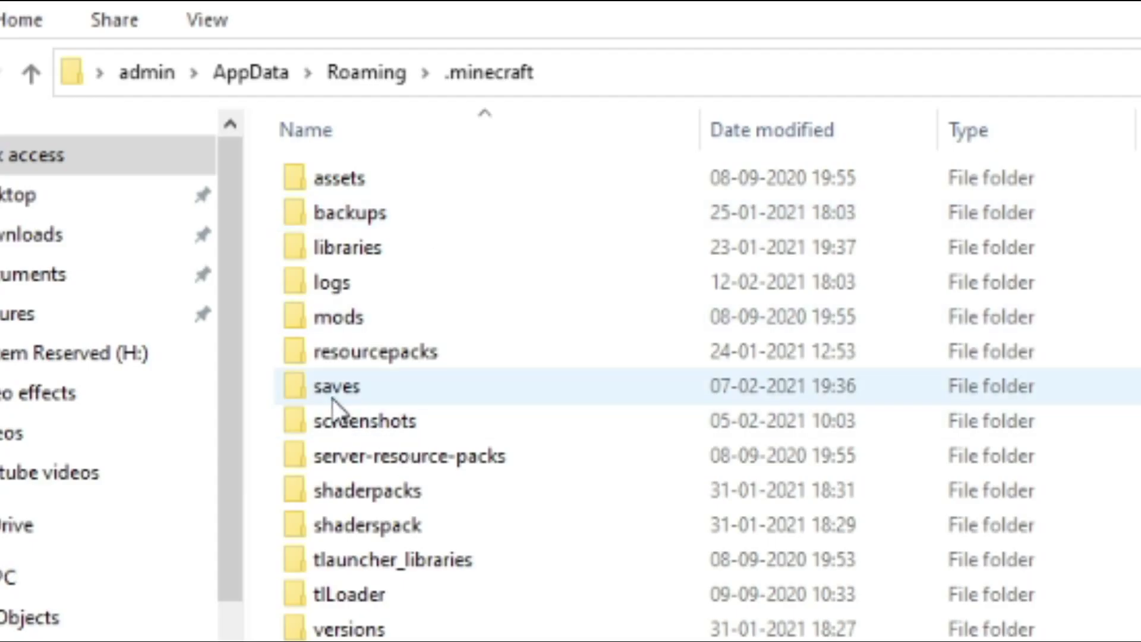
mouse_move(313, 395)
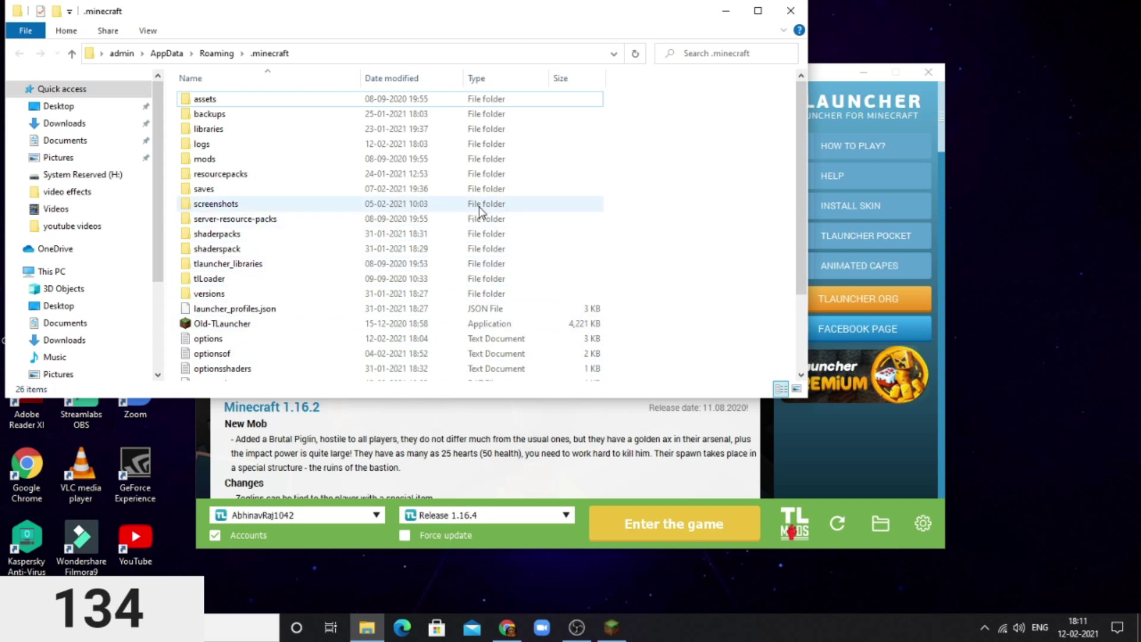
double_click(267, 192)
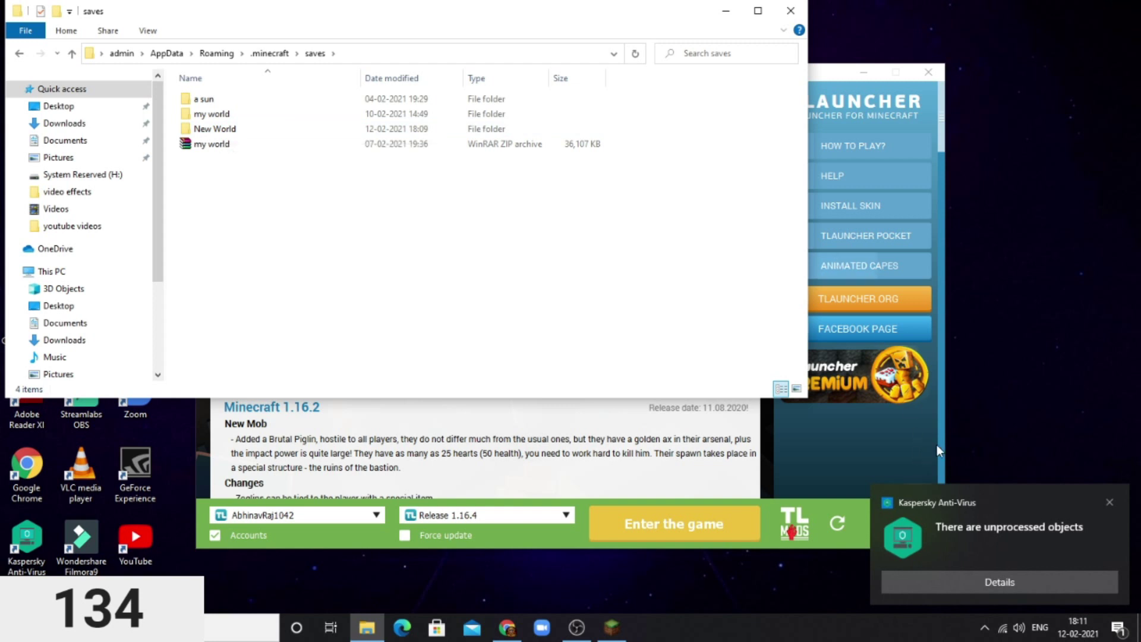
left_click(1115, 501)
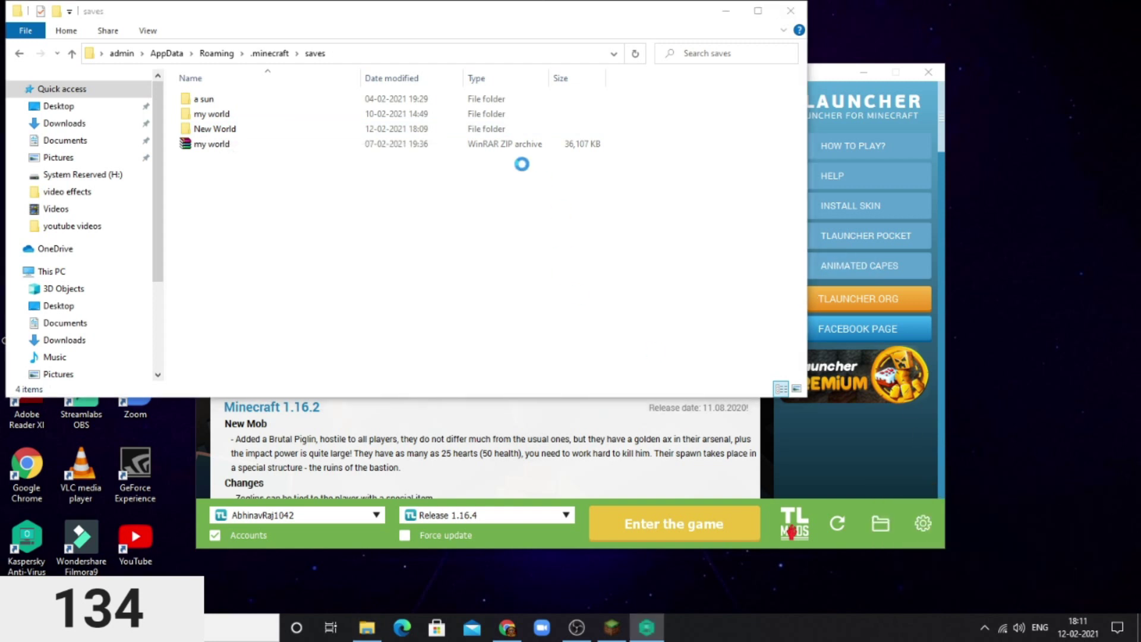
left_click(827, 117)
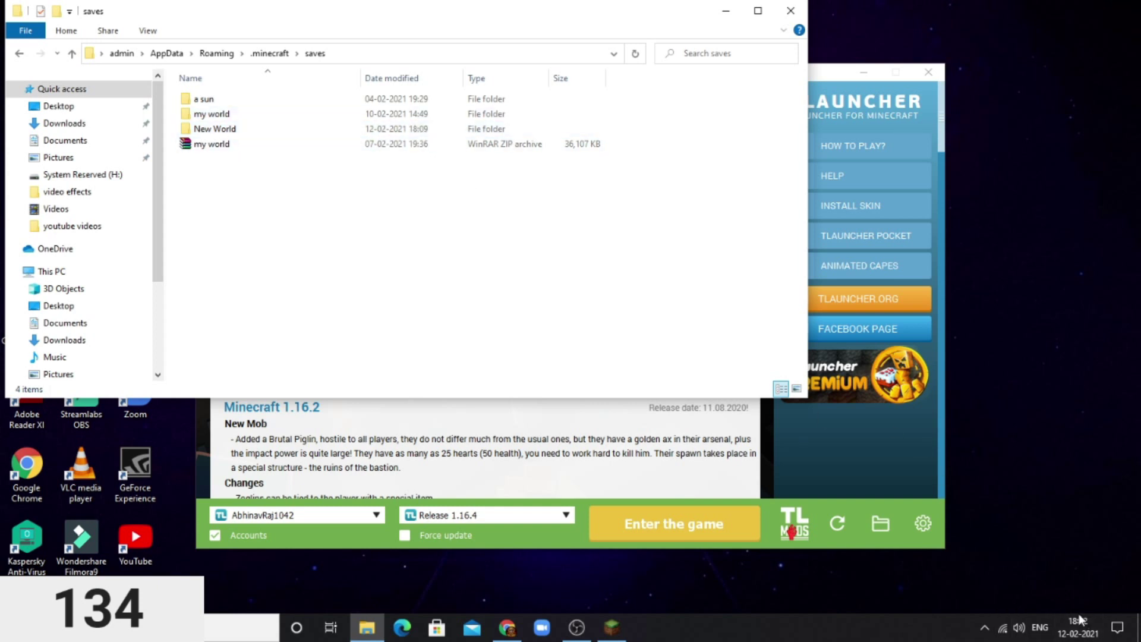
Compress the New World folder into a zipped archive inside the saves folder
right_click(315, 137)
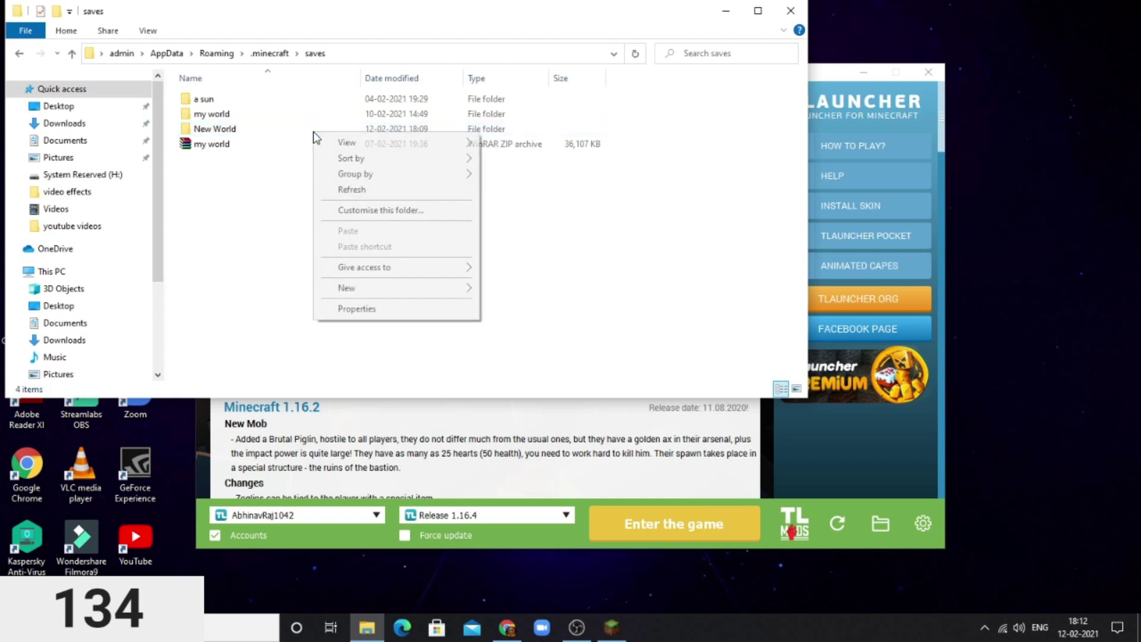
left_click(272, 133)
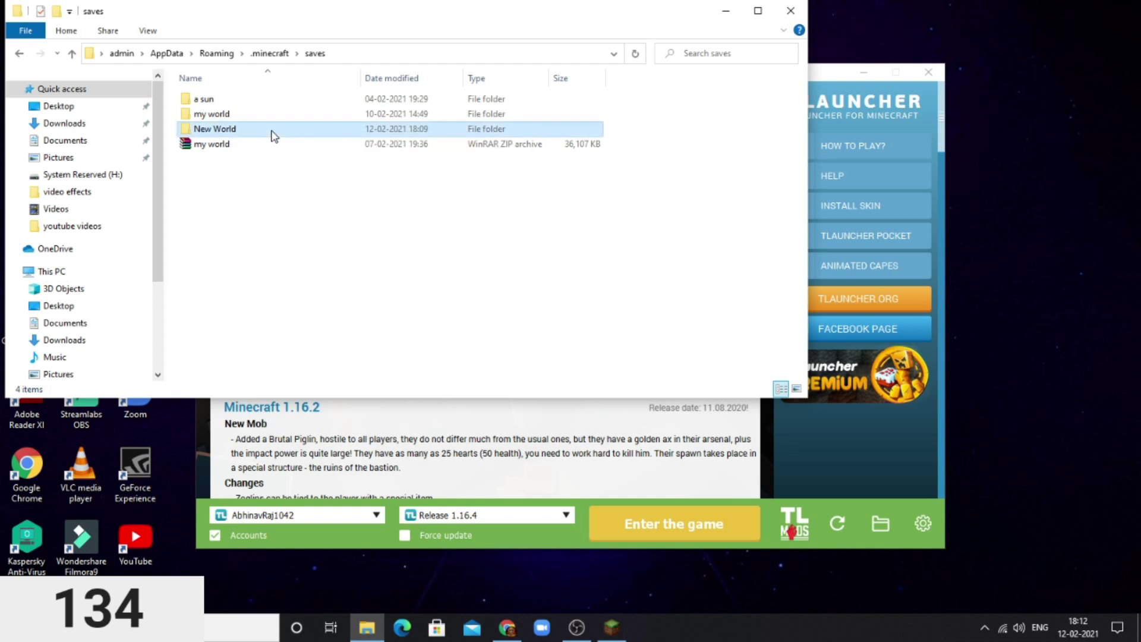
double_click(239, 129)
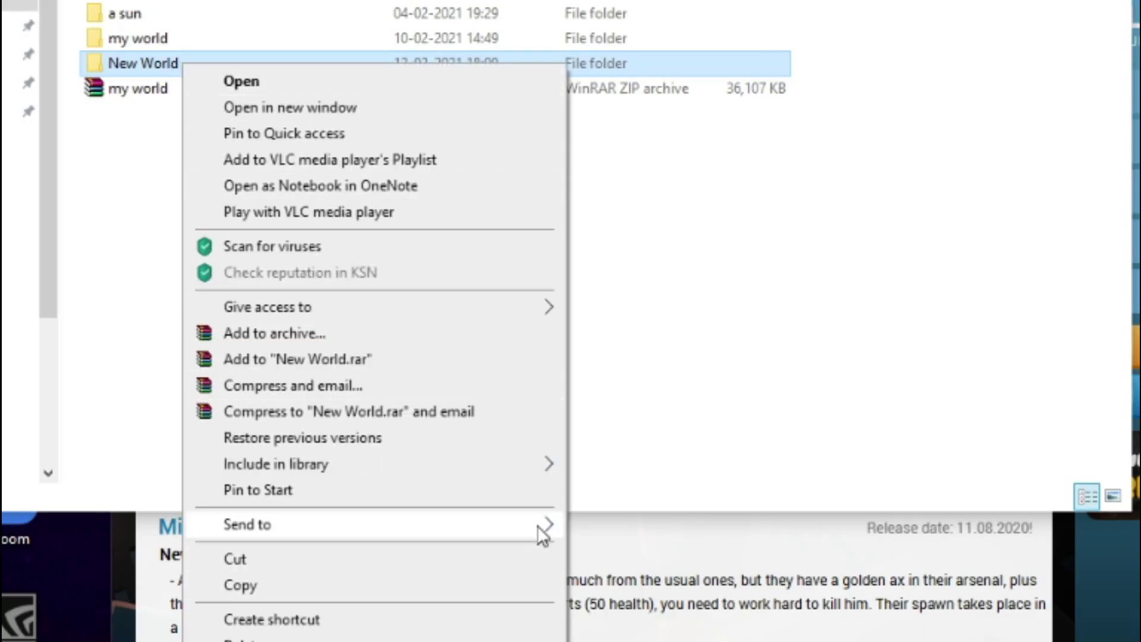
mouse_move(539, 524)
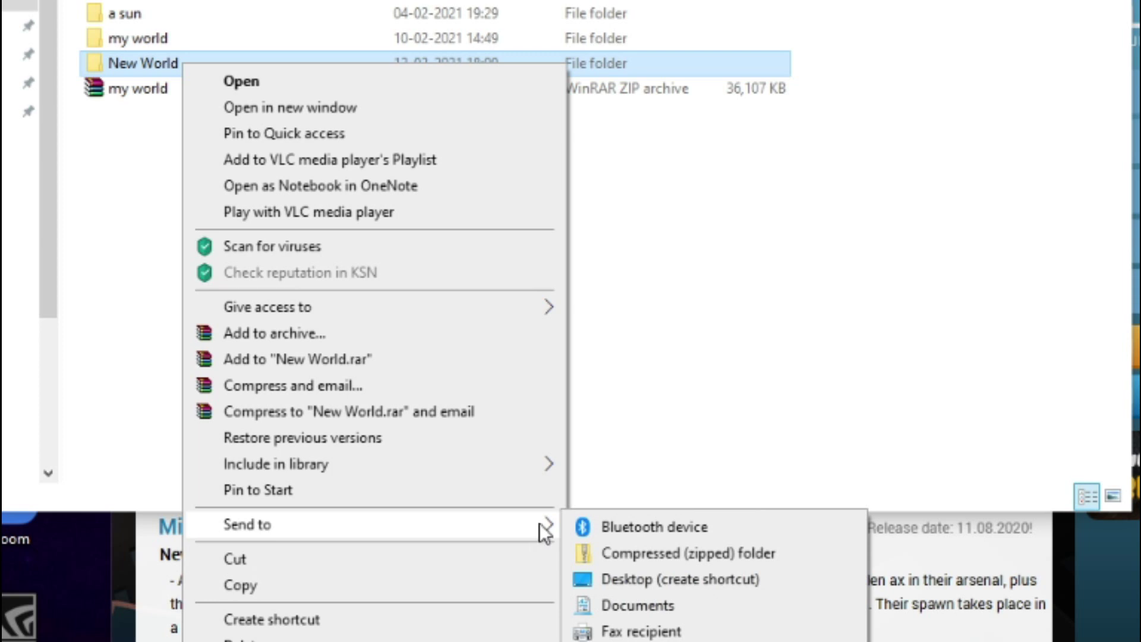
left_click(691, 557)
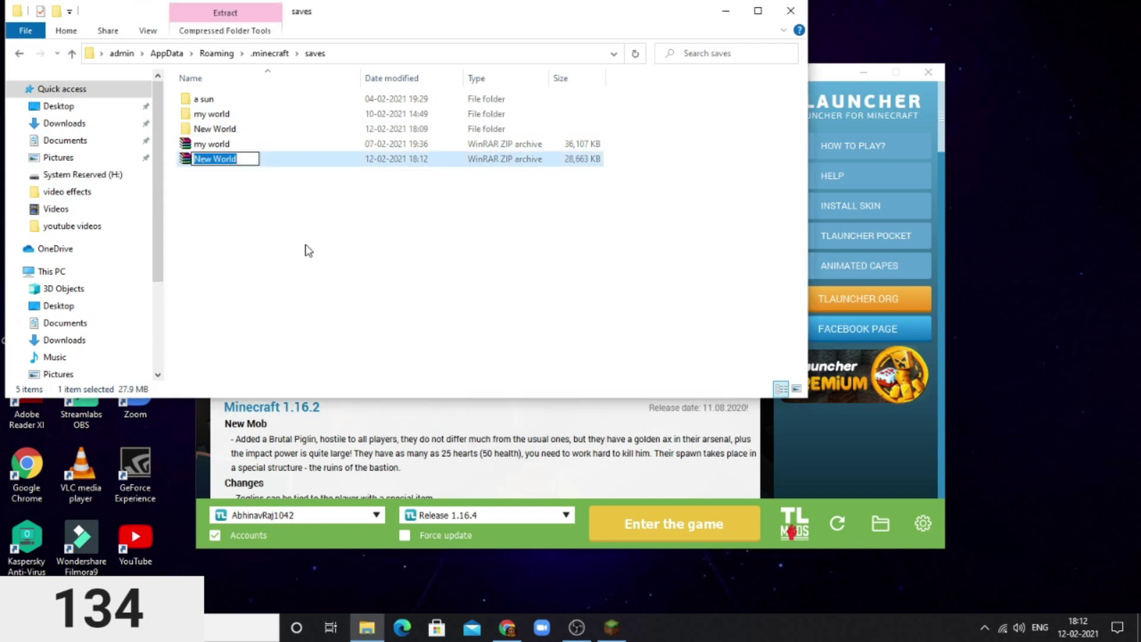
Rename the new zipped world archive as server world
left_click(242, 159)
key("BackSpace")
key("BackSpace")
key("BackSpace")
key("BackSpace")
key("BackSpace")
key("BackSpace")
key("BackSpace")
key("BackSpace")
key("BackSpace")
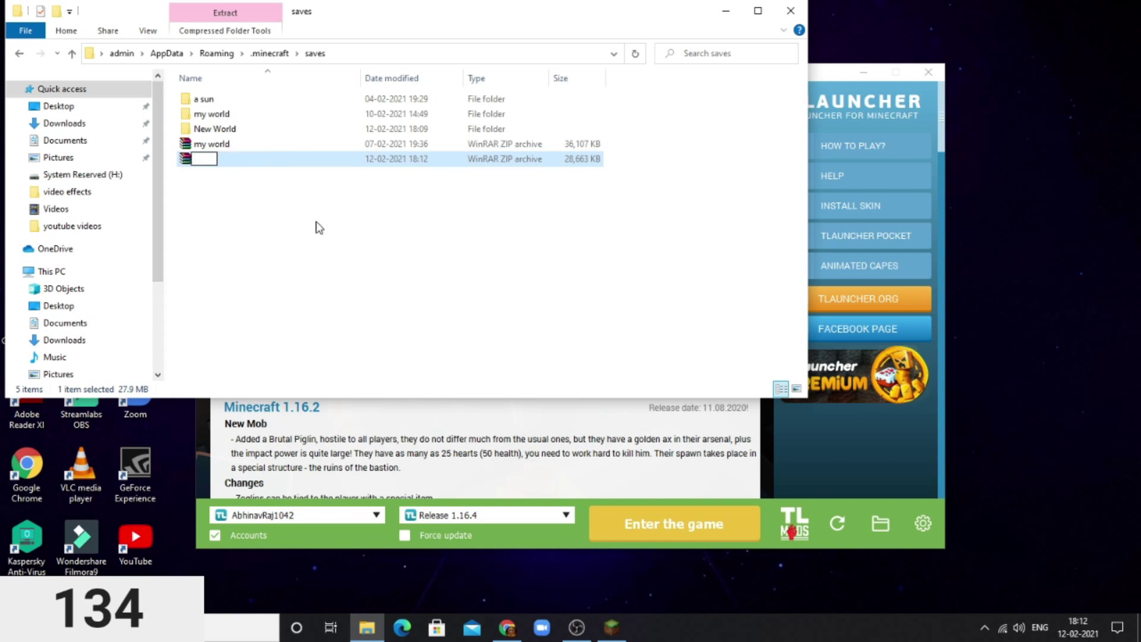
type("server wor")
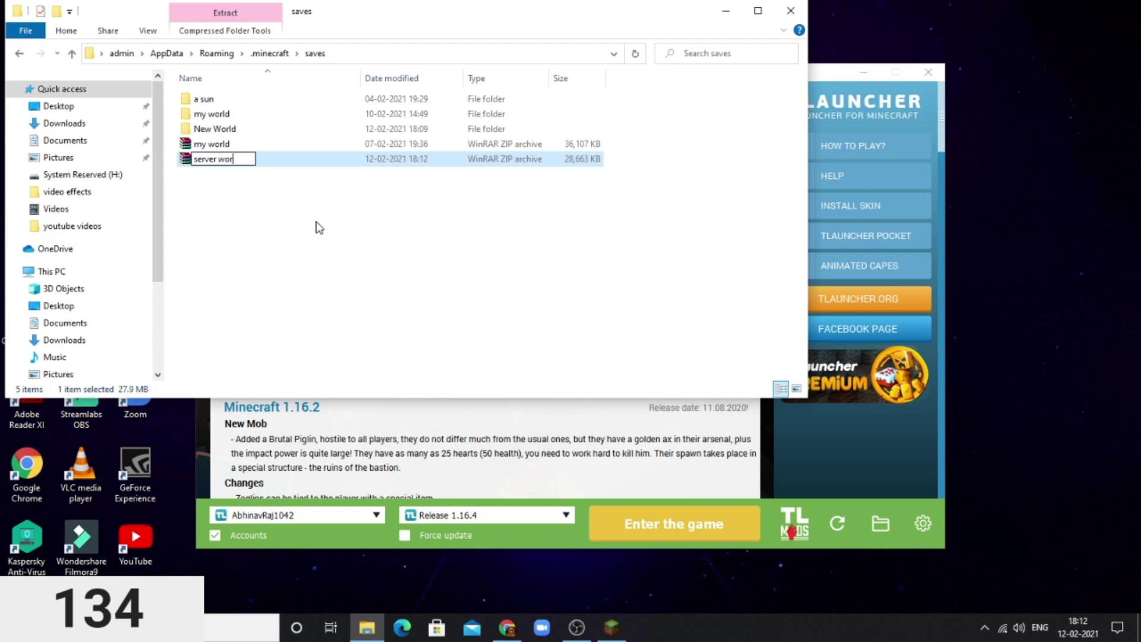
type("ld")
key("Return")
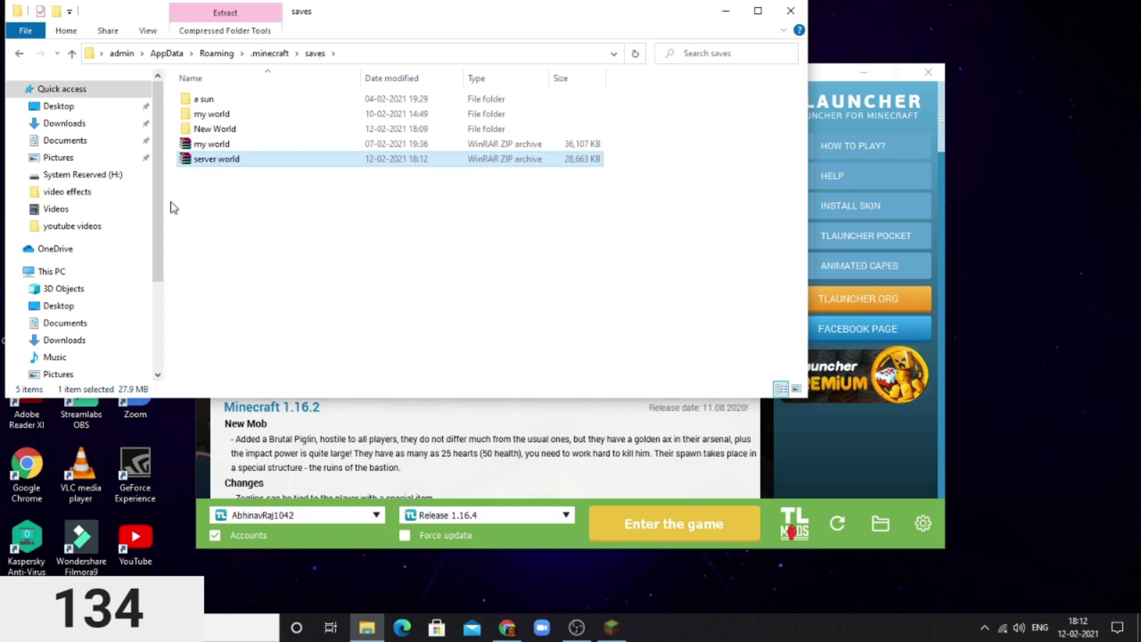
Copy the server world archive from the saves folder to Local Disk (D:)
scroll(161, 216, "down", 3)
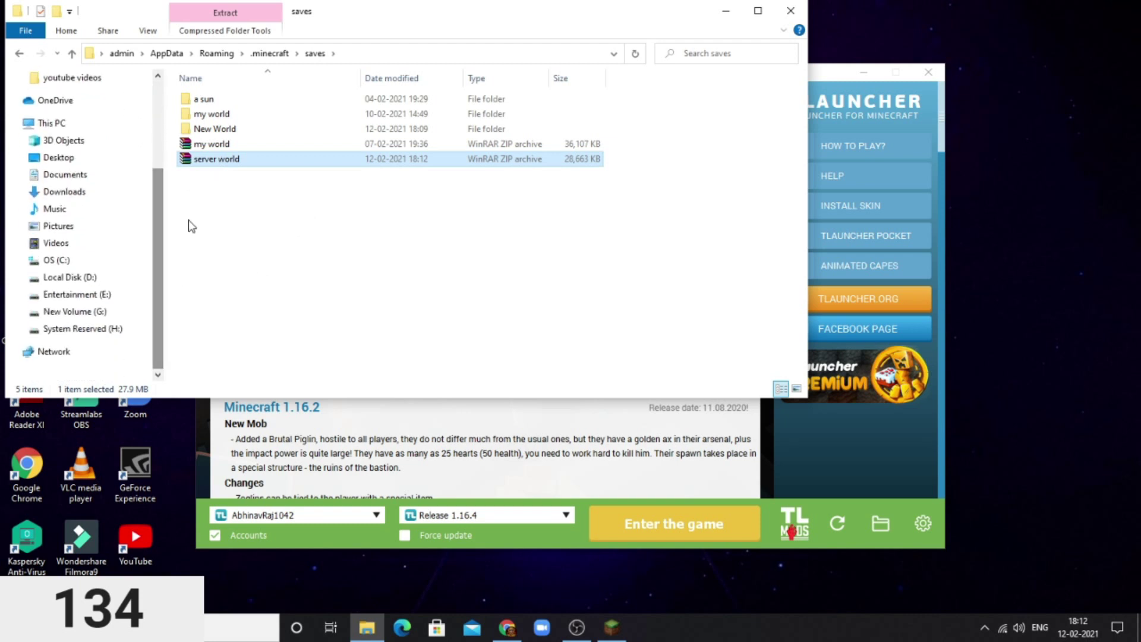
left_click_drag(201, 159, 84, 280)
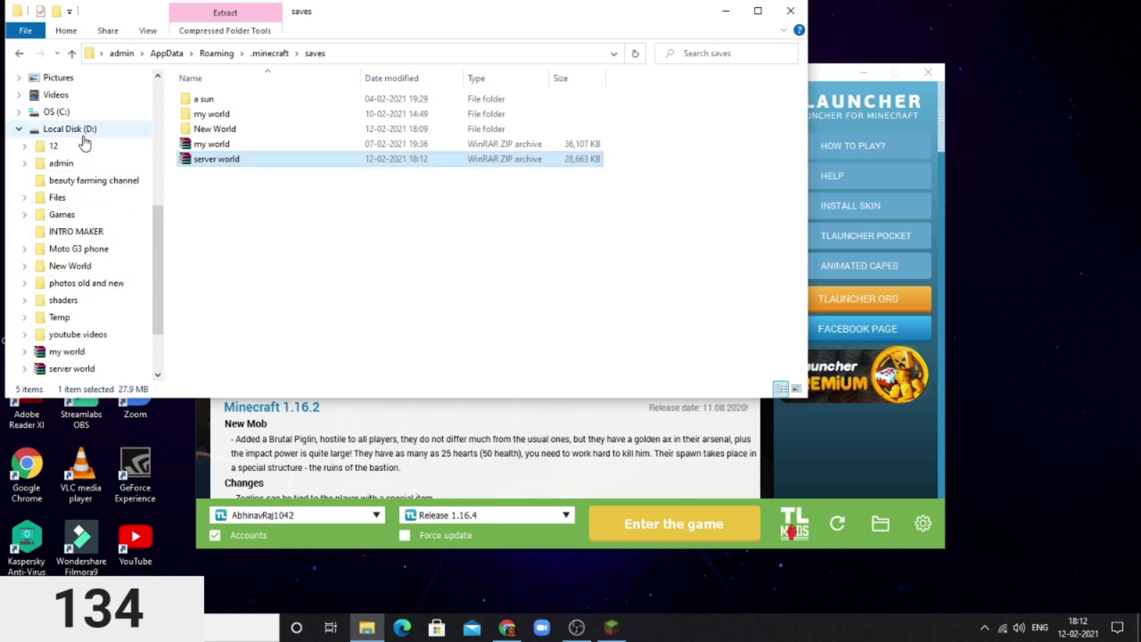
Check Local Disk (D:) for the server world archive, minimize File Explorer and TLauncher, and switch to Google Chrome
left_click(83, 131)
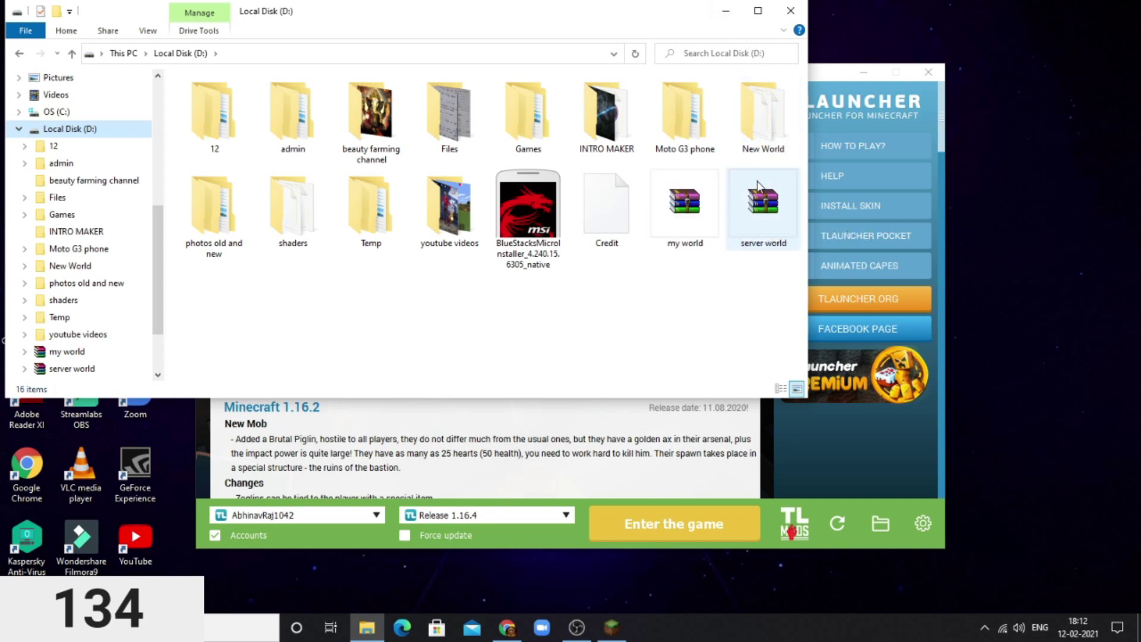
left_click(726, 10)
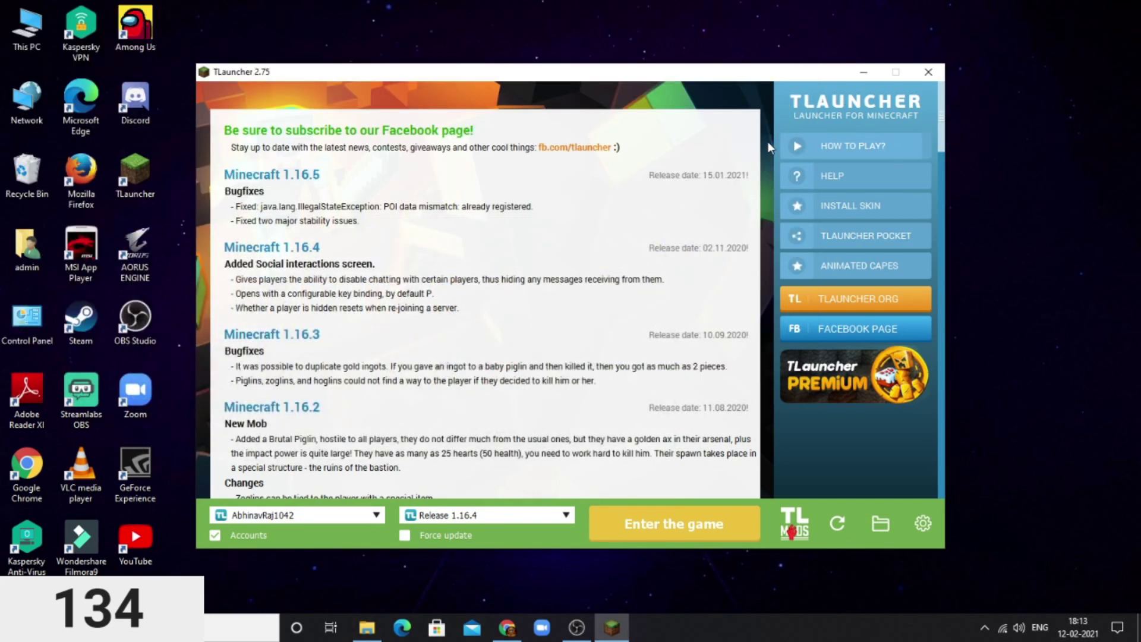
left_click(860, 74)
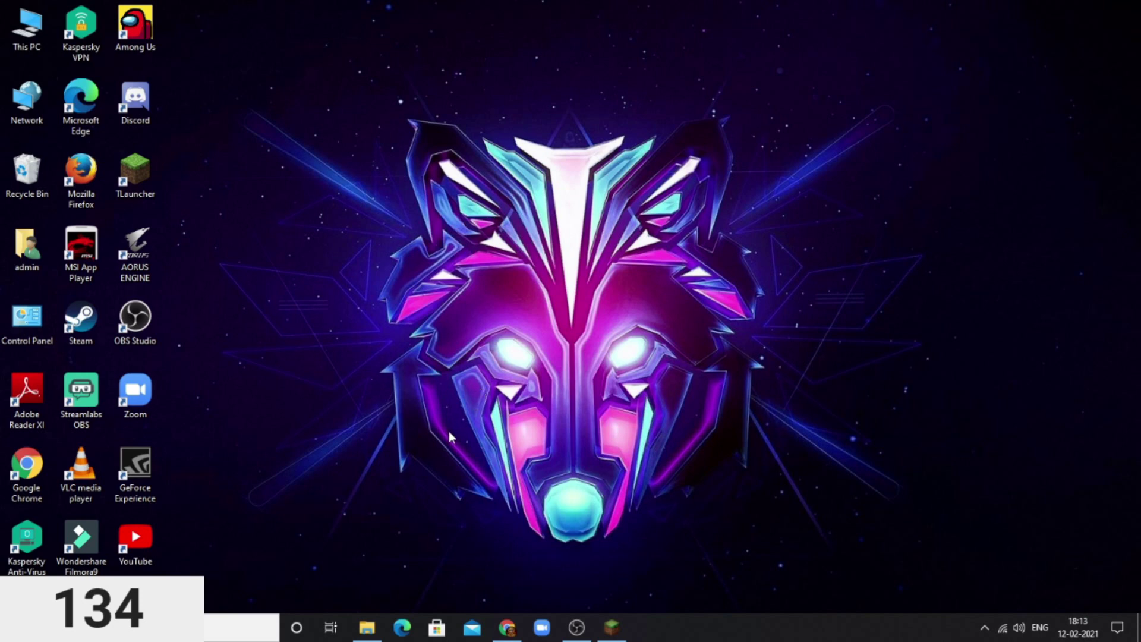
left_click(507, 628)
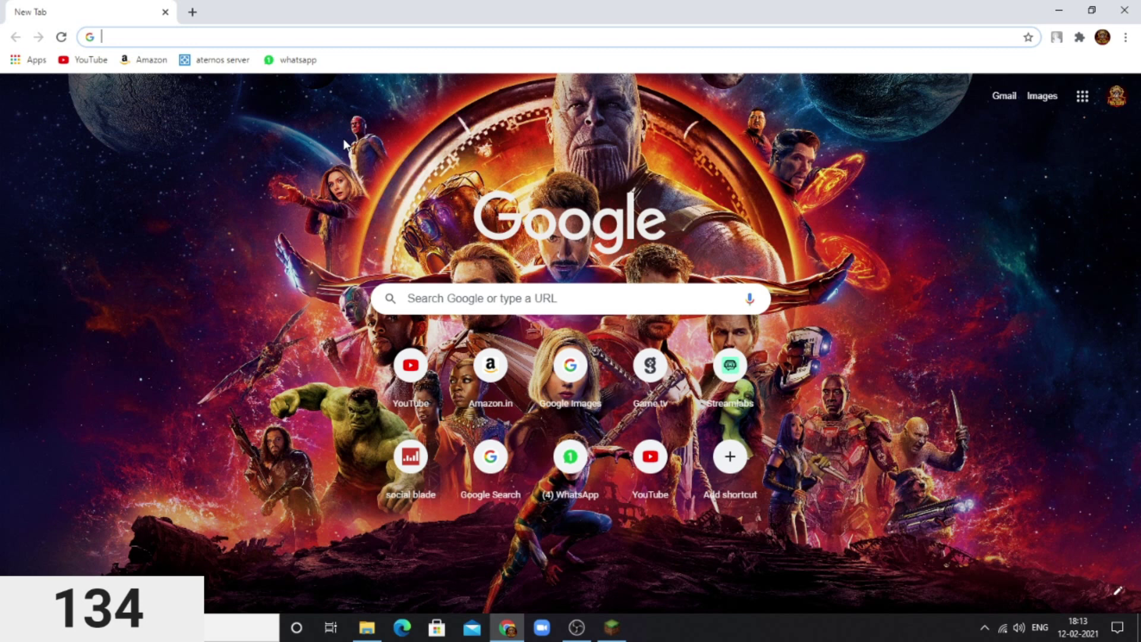
type("aterno")
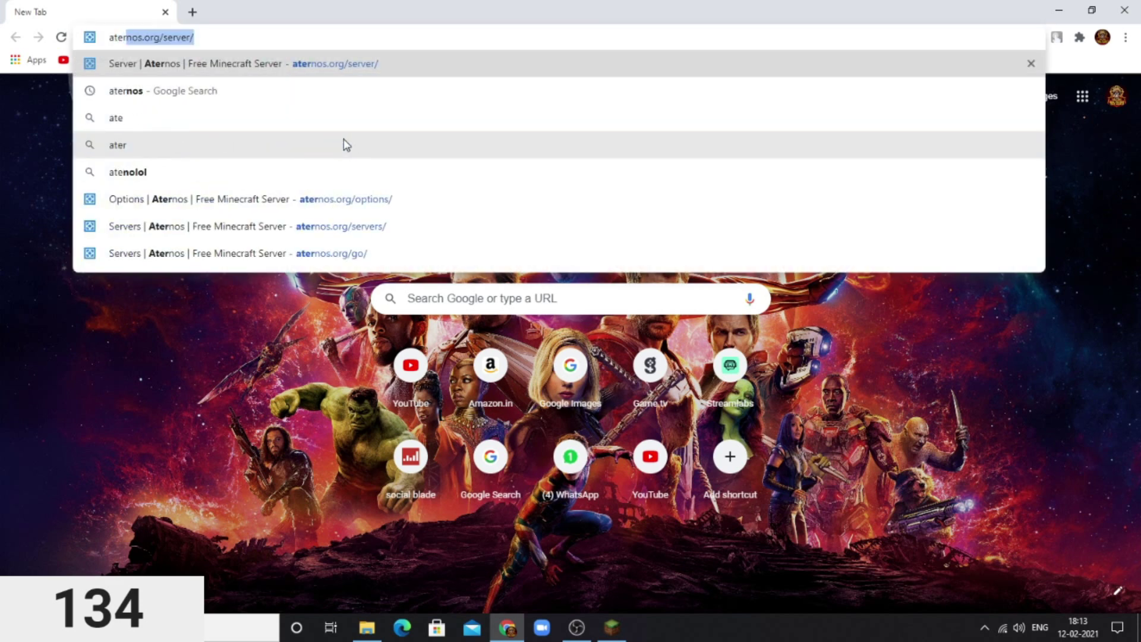
type("s")
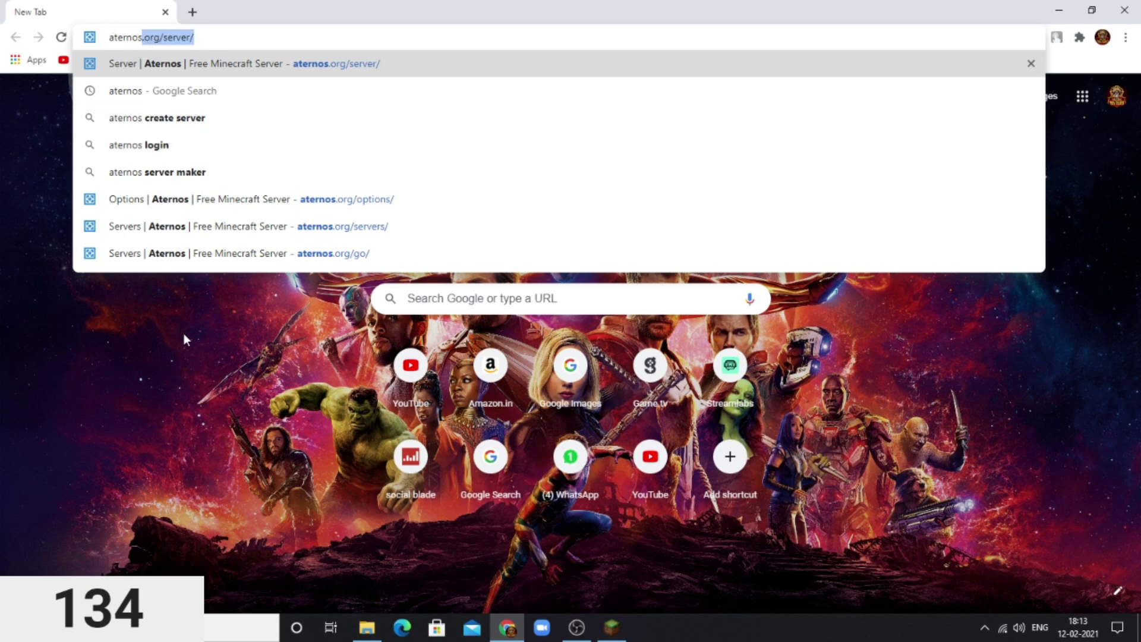
left_click(177, 347)
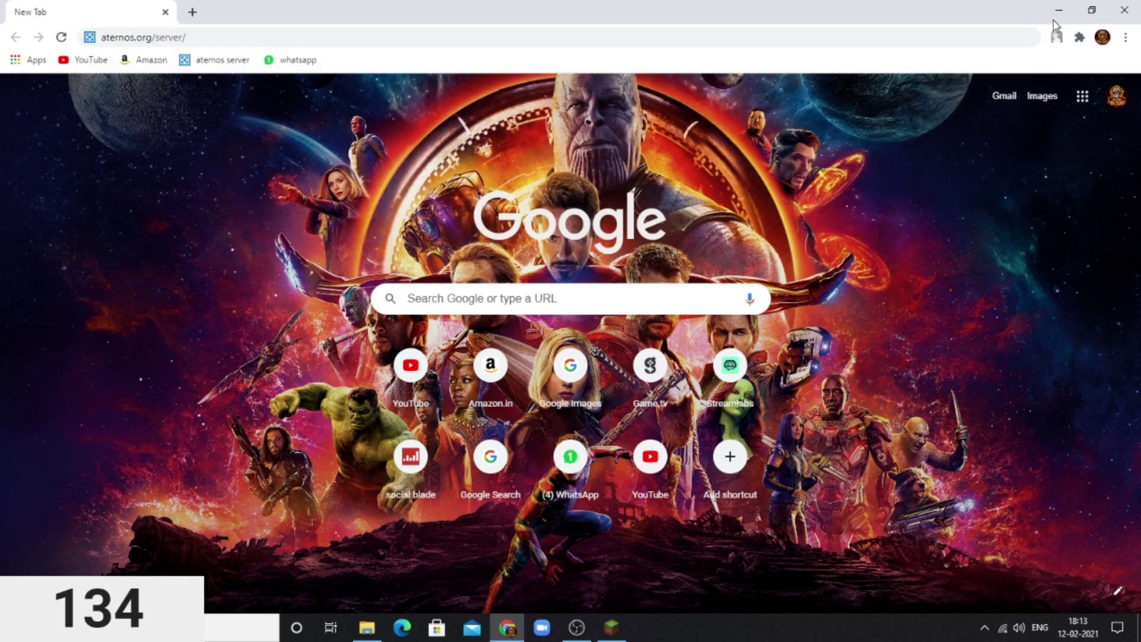
Open a Guest browsing window in place of the signed-in Chrome profile
left_click(1121, 99)
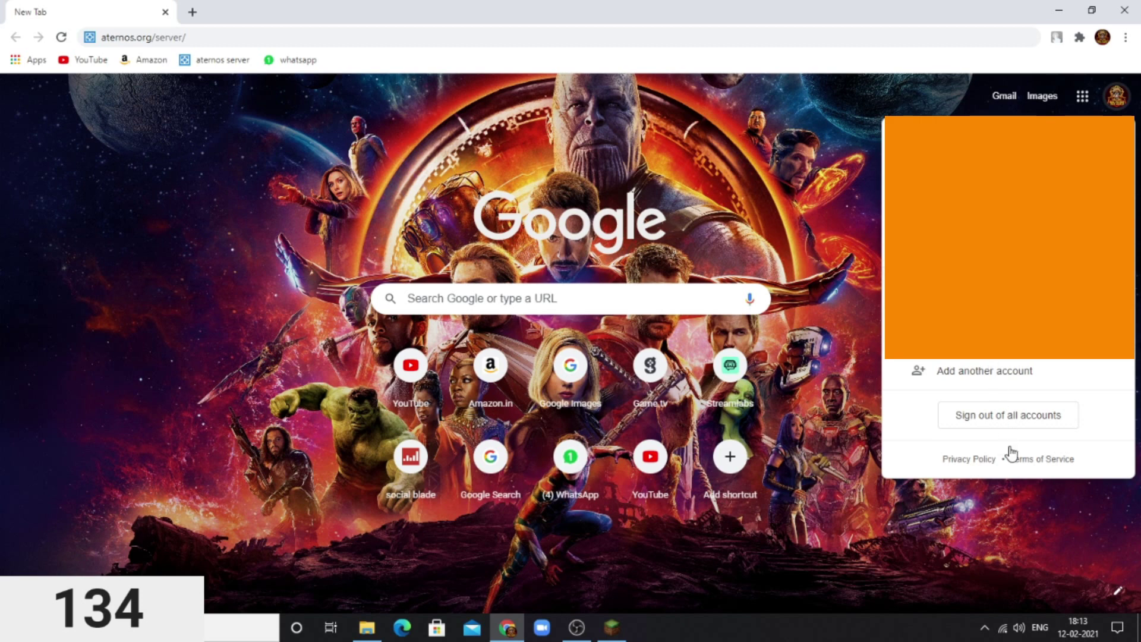
left_click(1107, 42)
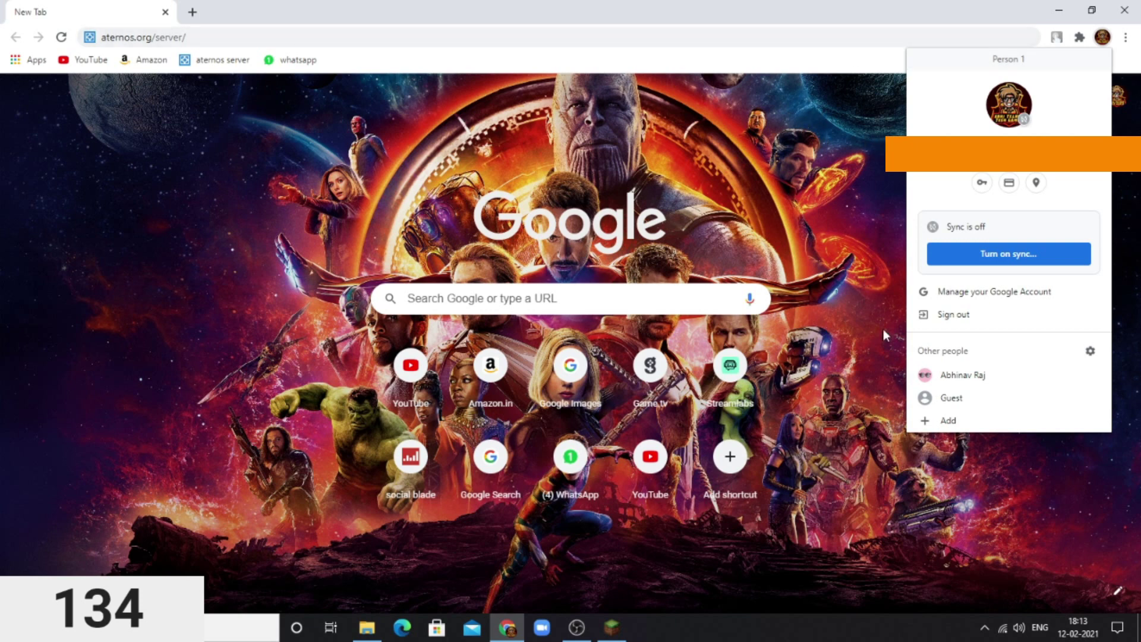
left_click(966, 399)
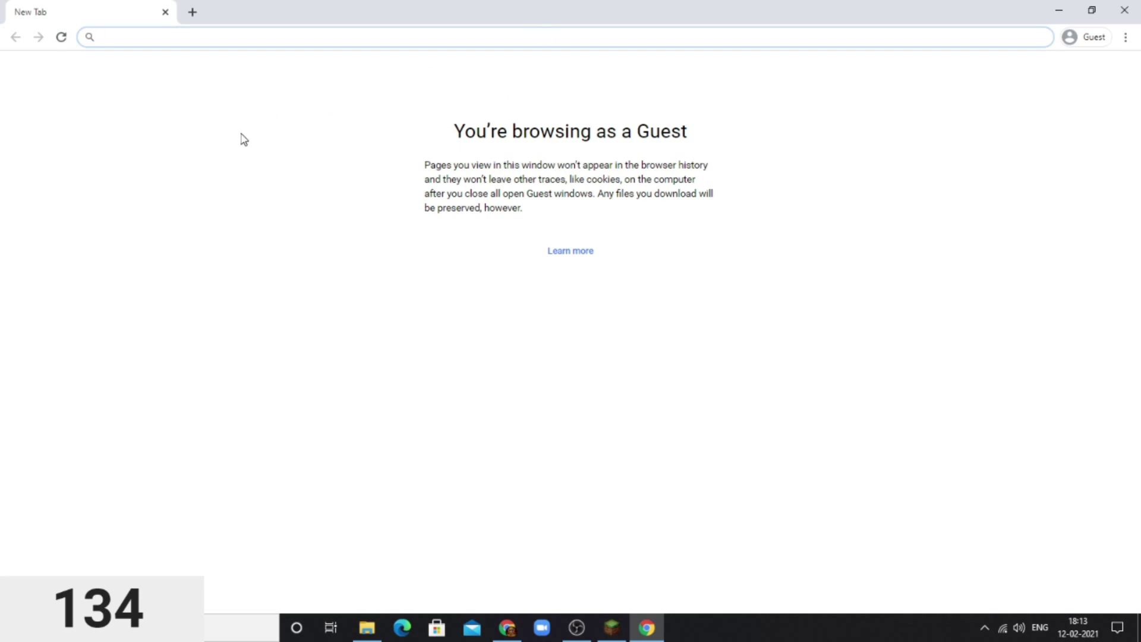
Search Google for aternos, and from the Aternos site open its login and sign-up page
type("aternos")
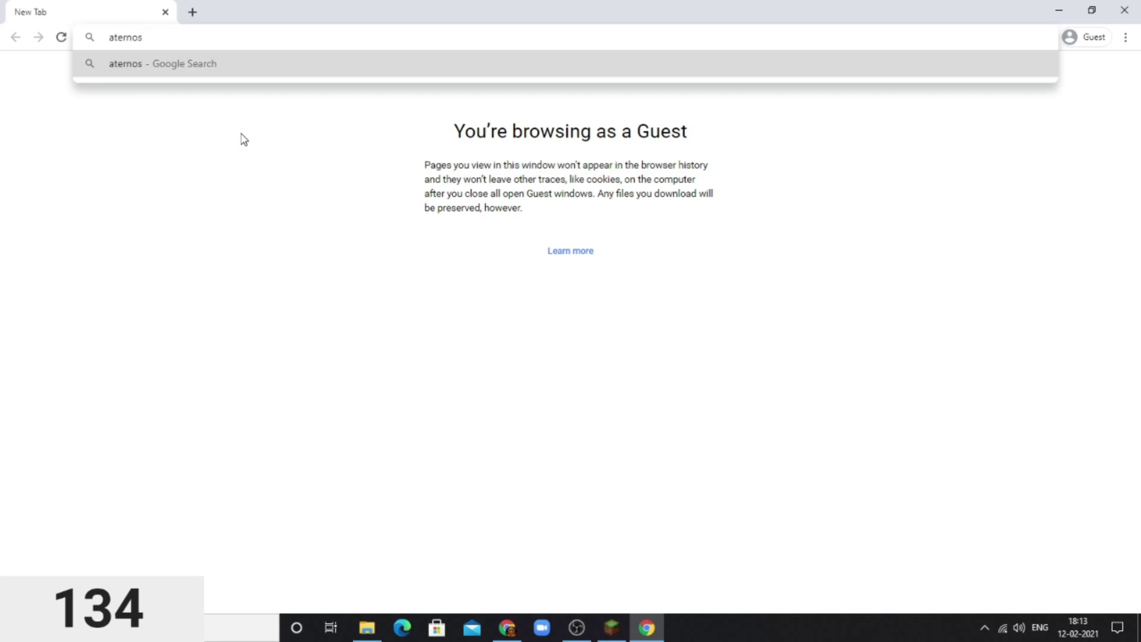
key("Return")
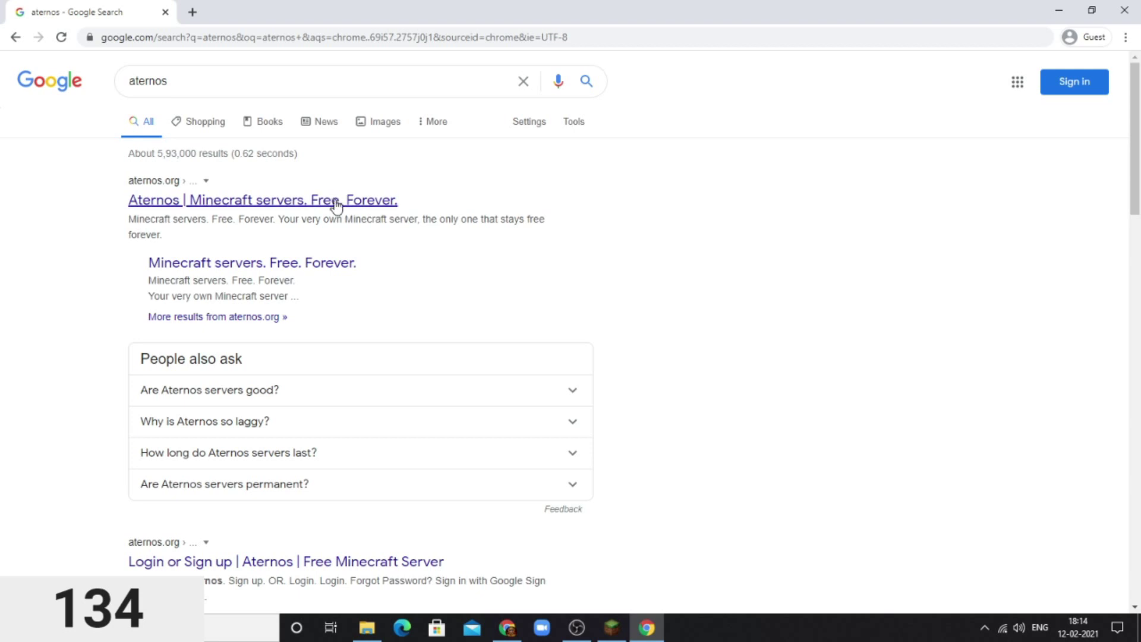
left_click(311, 203)
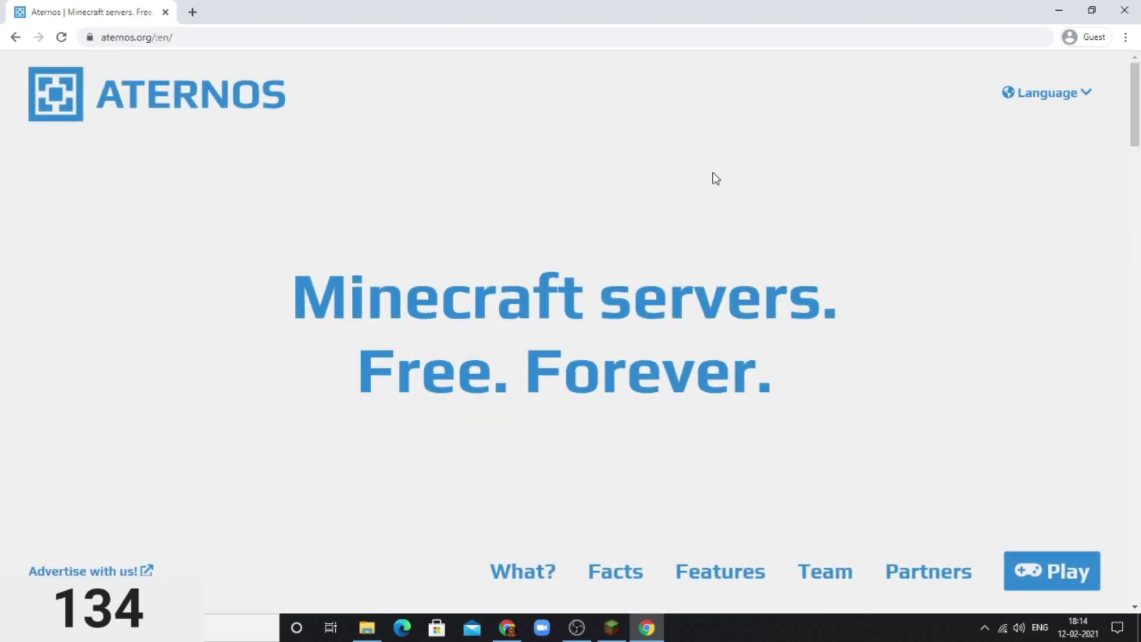
left_click_drag(1136, 122, 1117, 326)
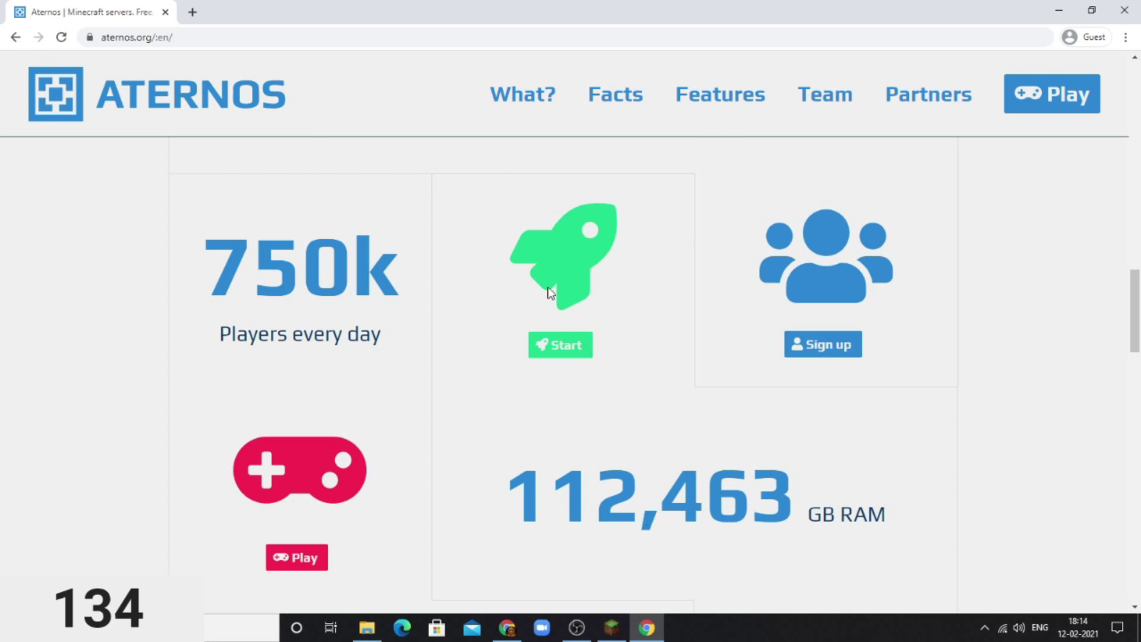
left_click(560, 348)
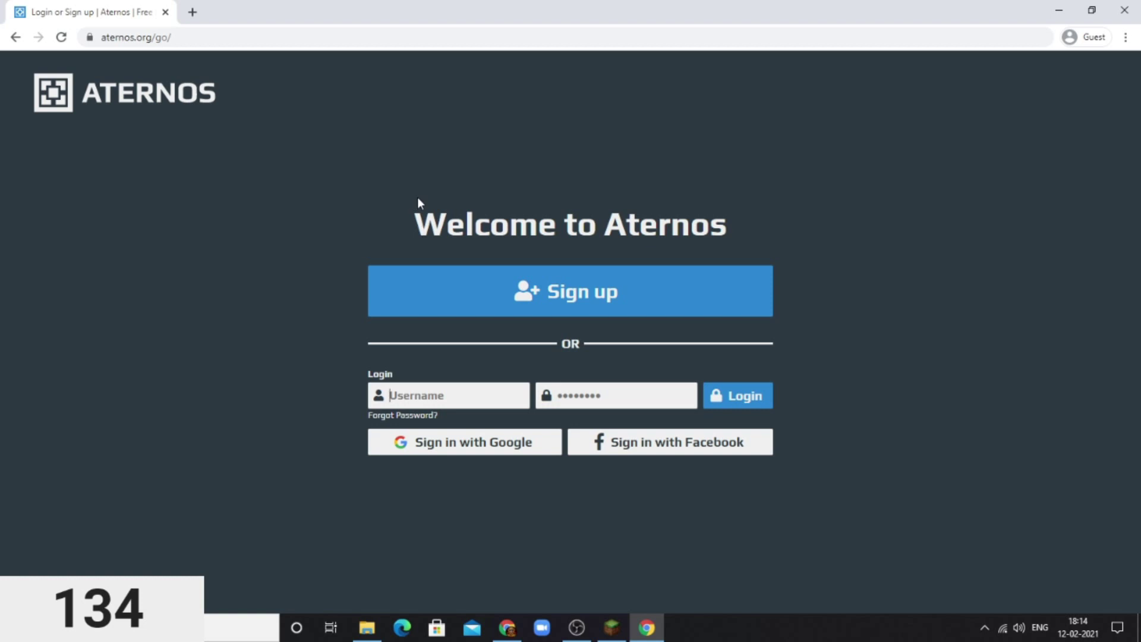
Try to log in to Aternos with an existing account's username and password
left_click(433, 380)
left_click(507, 400)
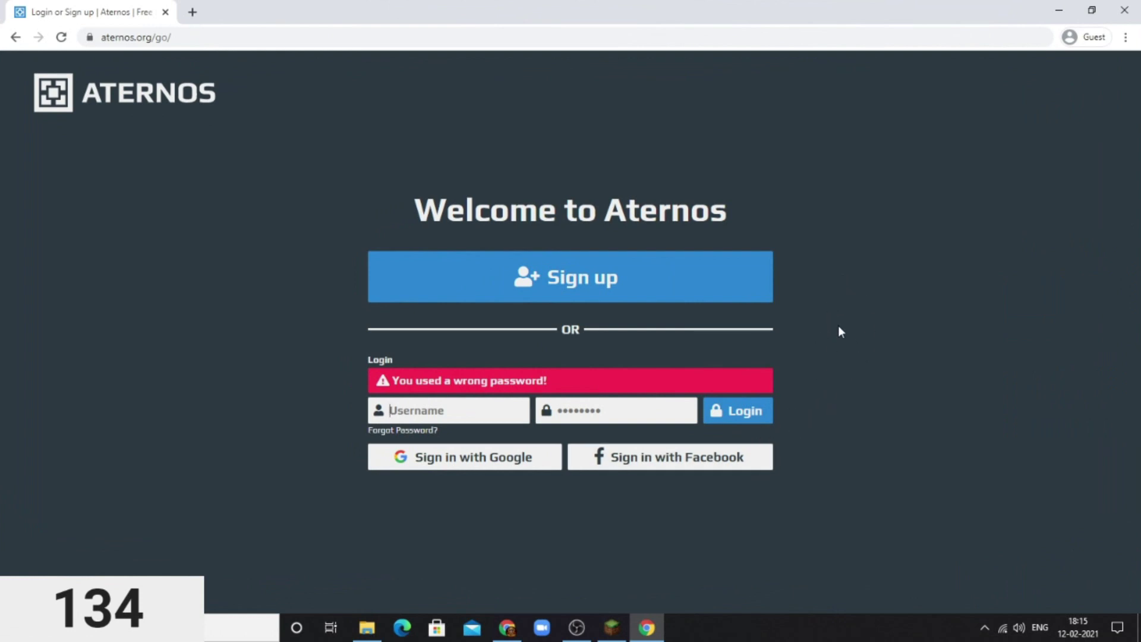
left_click(474, 413)
Start the sign-up for a new Aternos account
left_click(593, 290)
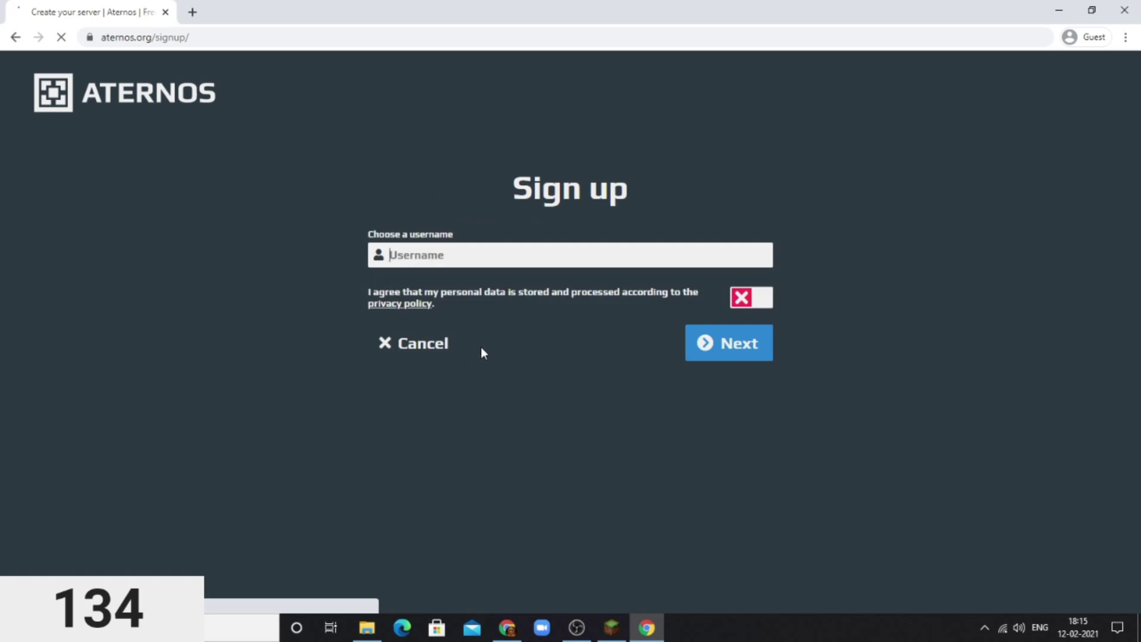